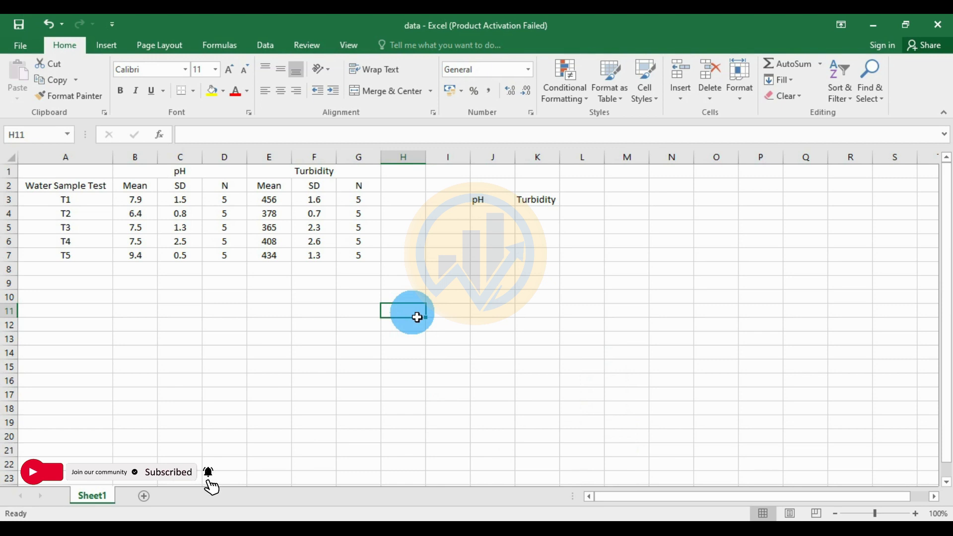
Review the water sample table A1:G7, its pH and Turbidity headings and the sample names T1 to T5
drag(74, 171, 336, 258)
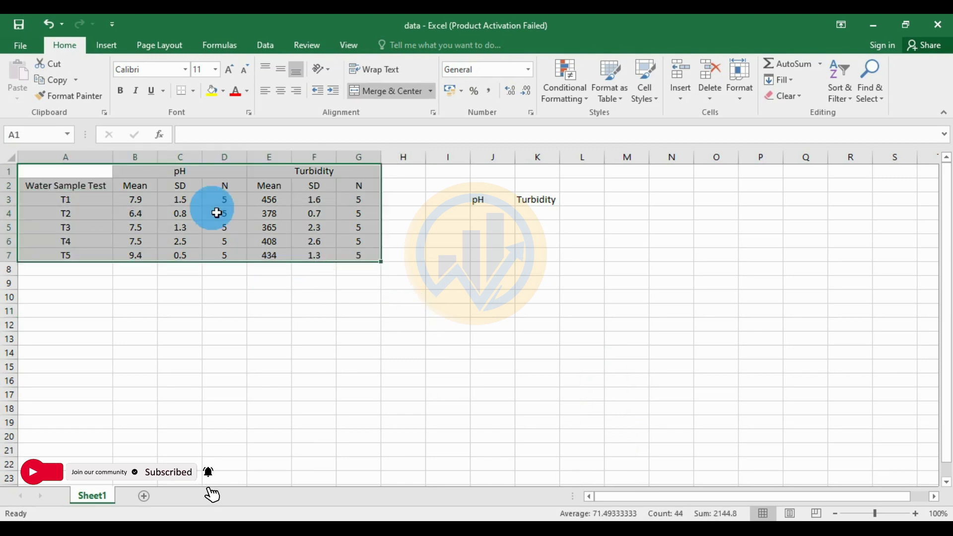
click(180, 175)
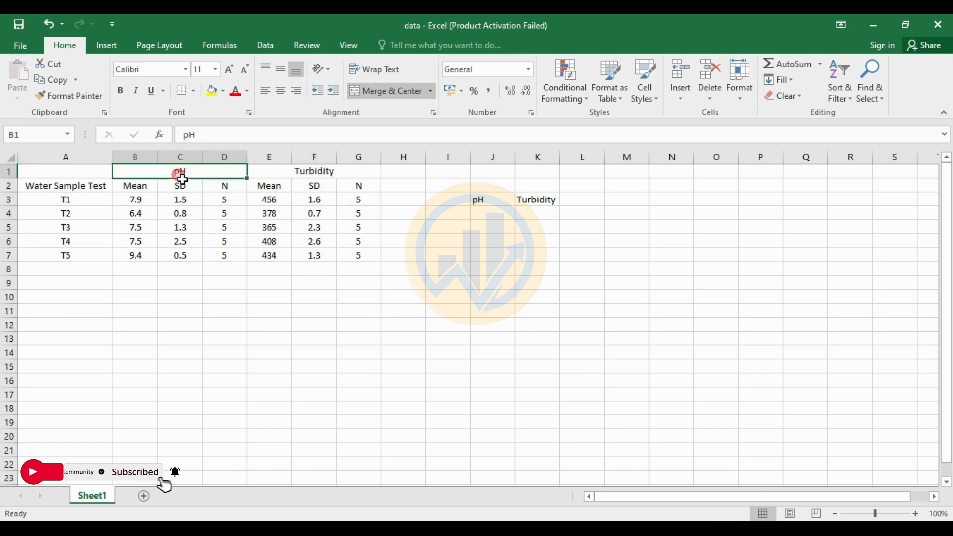
click(310, 176)
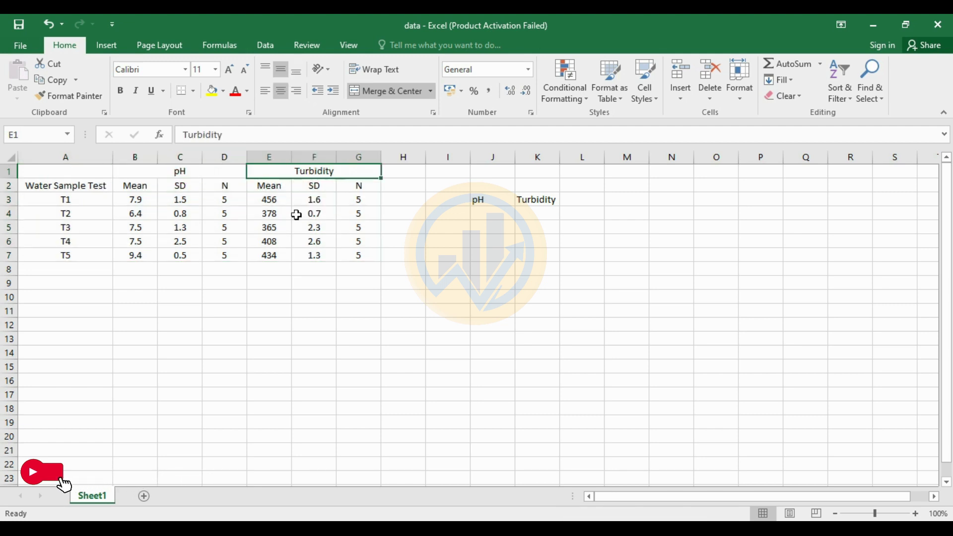
click(85, 201)
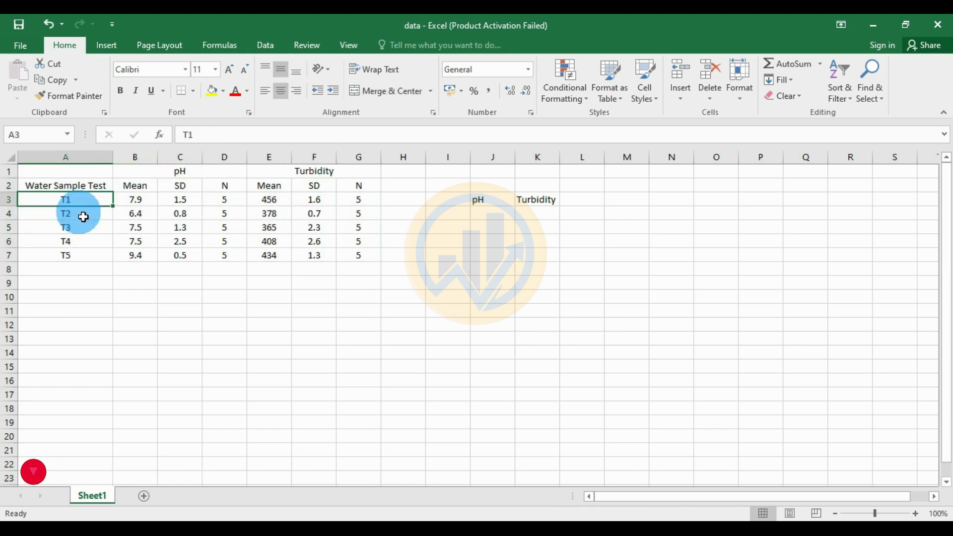
click(81, 215)
click(82, 229)
click(83, 242)
click(86, 256)
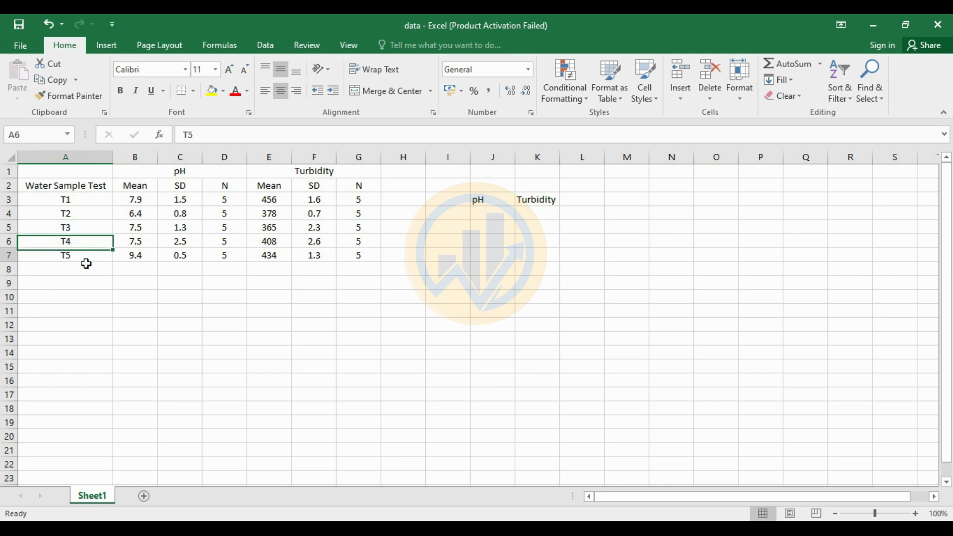
Examine the Mean, SD and N columns under the pH heading and under the Turbidity heading
drag(135, 188, 137, 254)
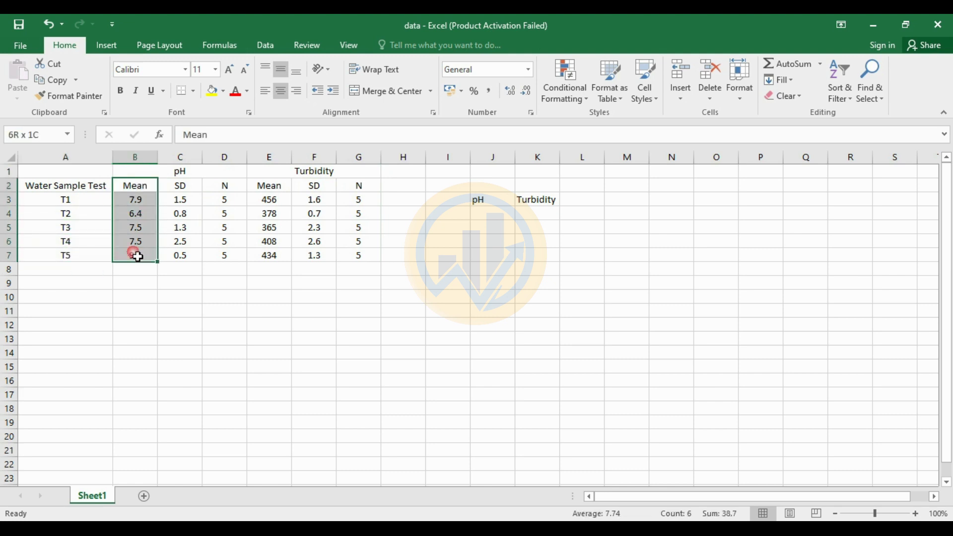
click(191, 179)
drag(144, 192, 144, 243)
drag(191, 187, 191, 255)
drag(224, 190, 222, 264)
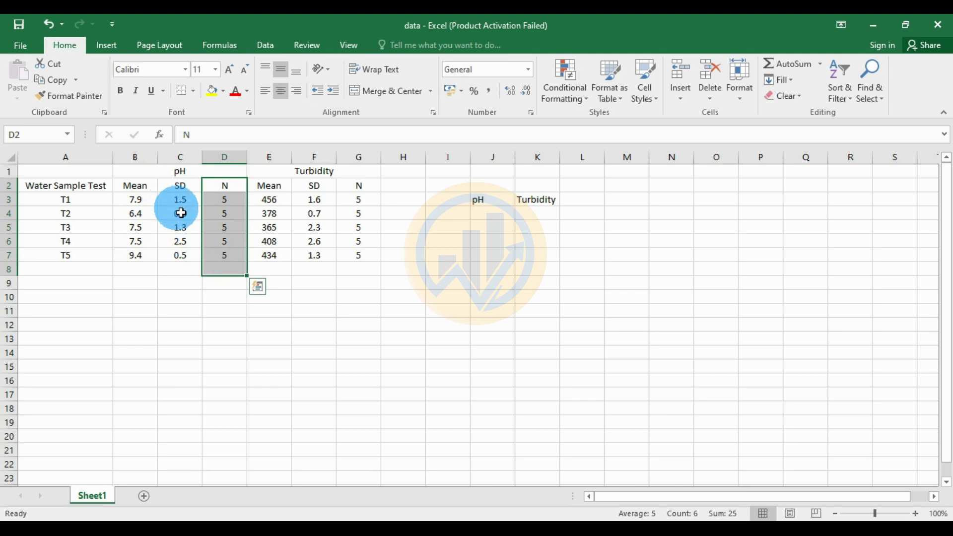
click(325, 173)
drag(269, 187, 271, 256)
drag(313, 188, 314, 259)
click(357, 191)
drag(362, 219, 365, 257)
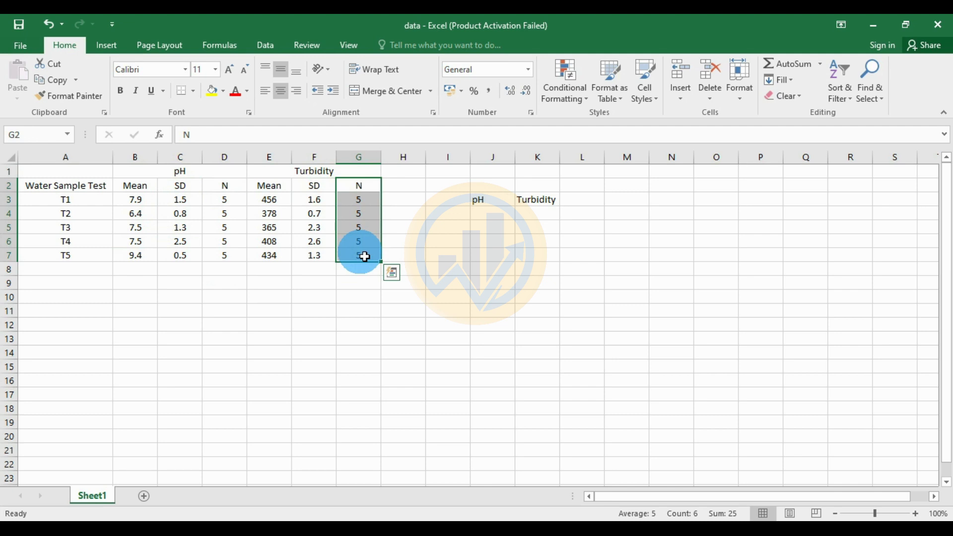
Copy the pH and Turbidity labels in cells J3:K3
drag(474, 200, 537, 206)
right_click(535, 203)
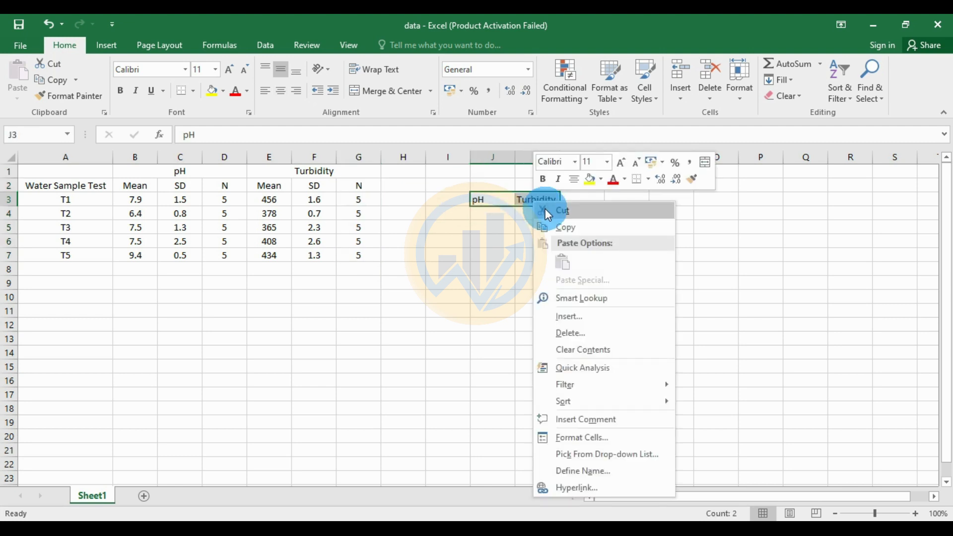
click(573, 227)
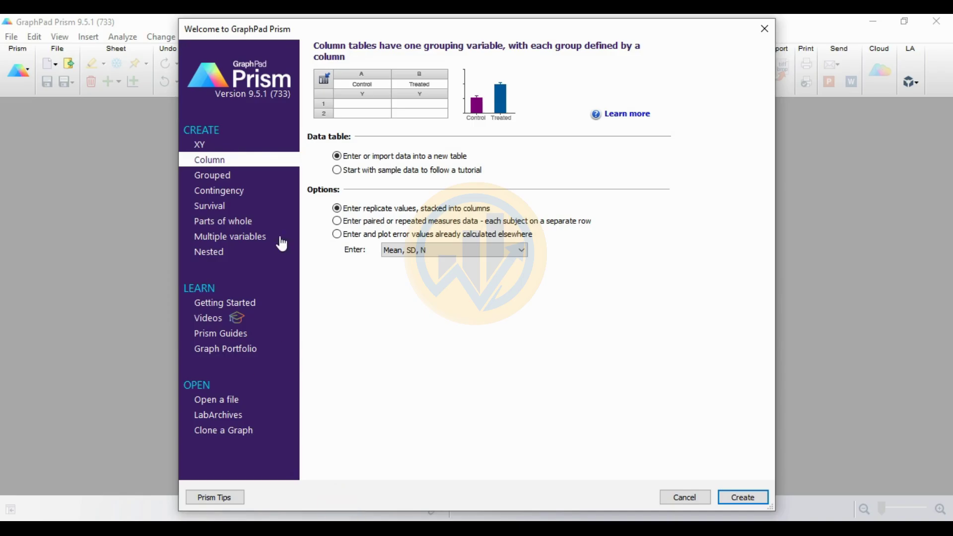
In GraphPad Prism, create a new Grouped data table for error values already calculated elsewhere, entered as Mean, SD, N
click(208, 159)
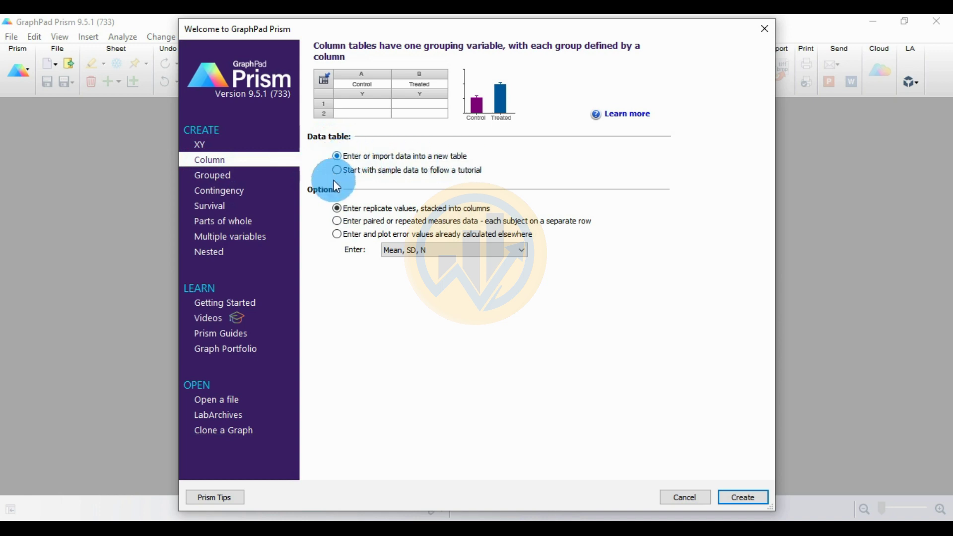
click(345, 236)
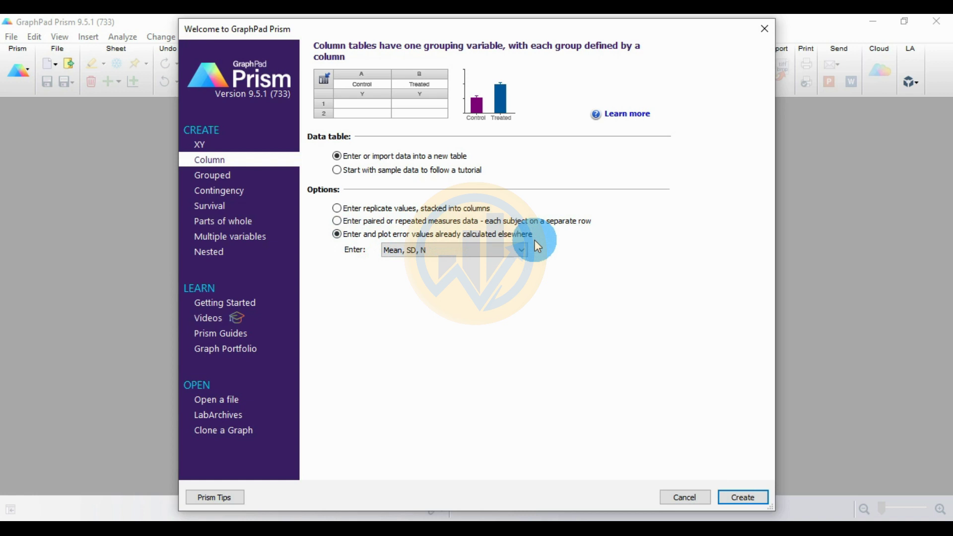
click(403, 260)
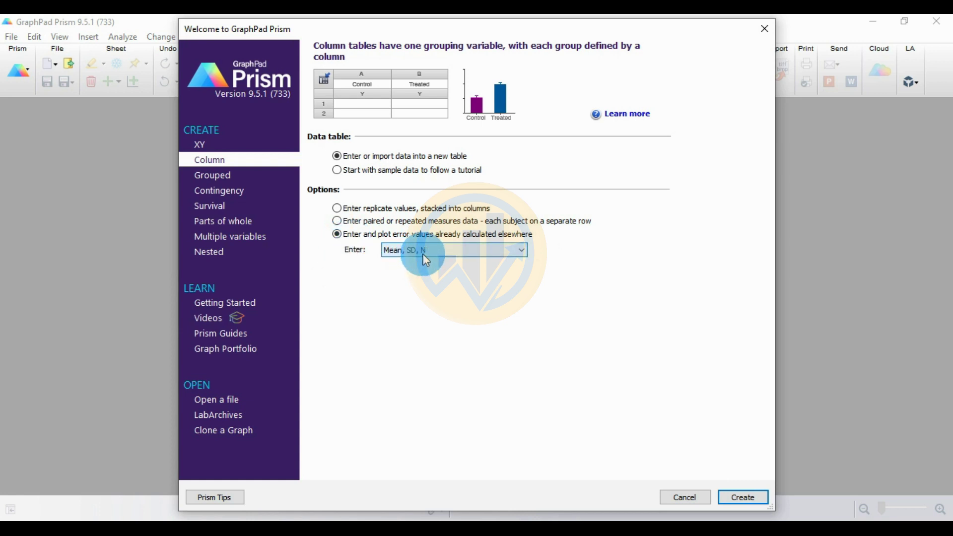
click(747, 498)
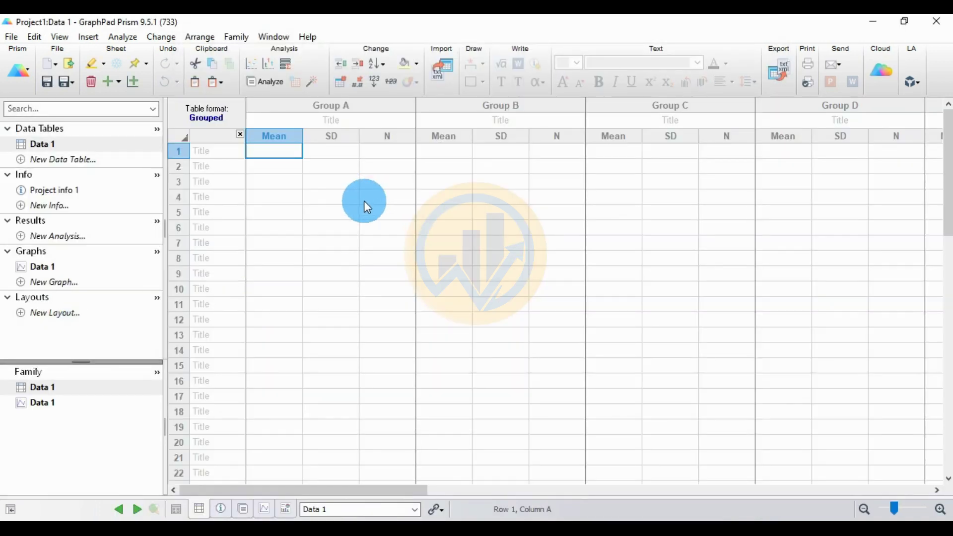
Paste the copied pH and Turbidity labels as the titles of Group A and Group B
click(344, 120)
right_click(344, 119)
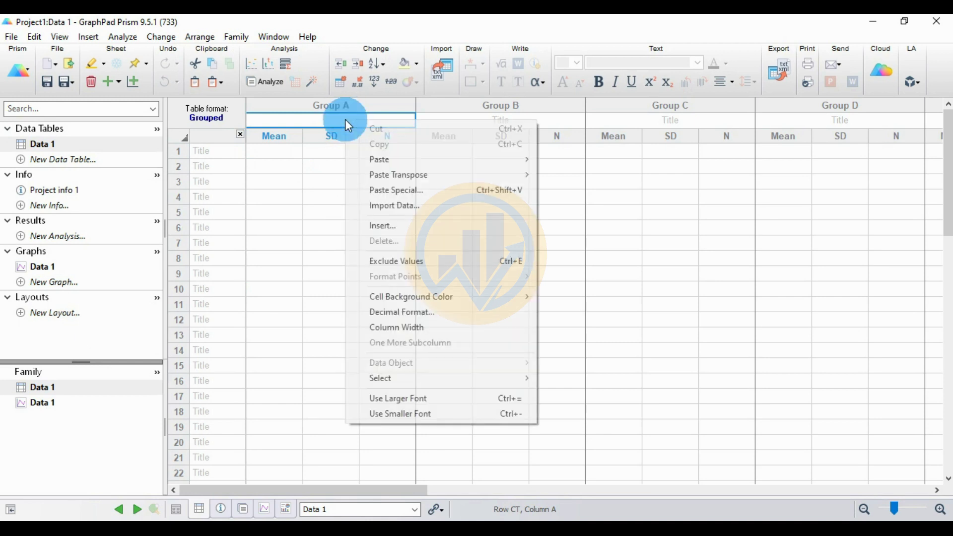
mouse_move(527, 161)
click(595, 160)
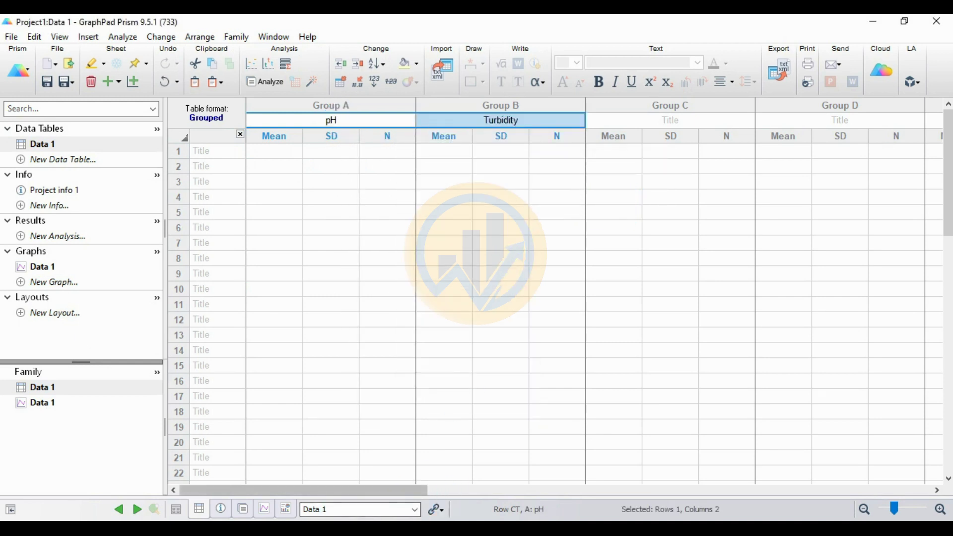
Copy the T1 to T5 data in A3:G7 from the Excel sheet and paste it into the Prism table starting at the first row title
click(326, 527)
drag(60, 201, 352, 256)
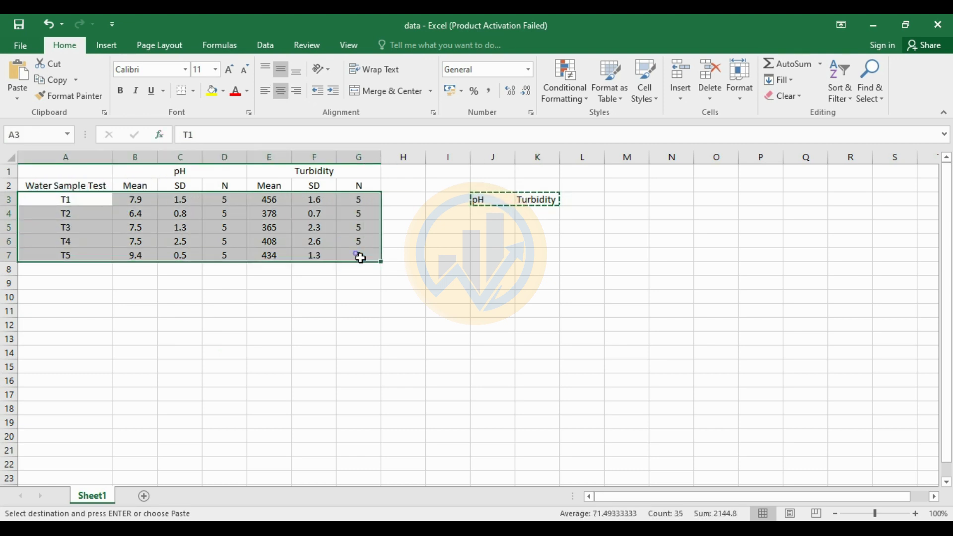
right_click(383, 228)
click(392, 248)
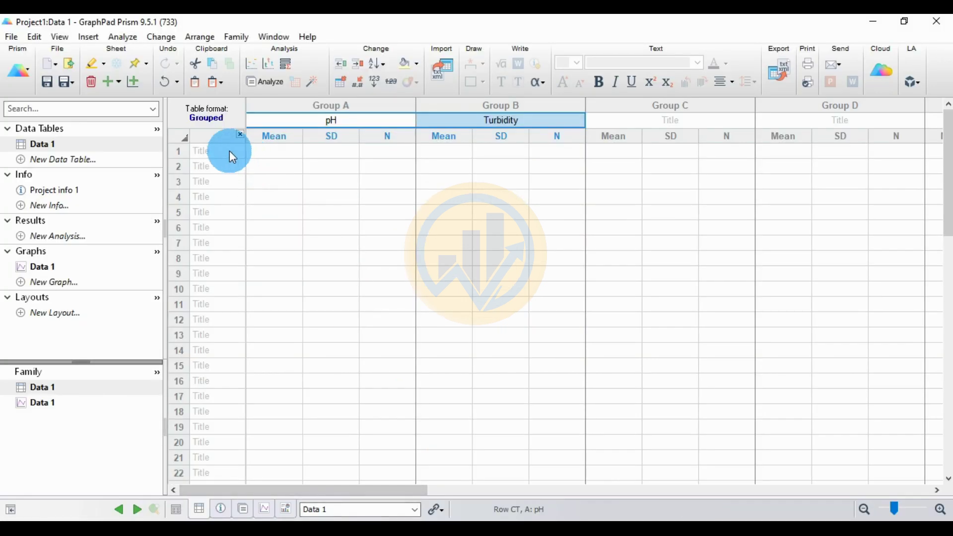
click(229, 150)
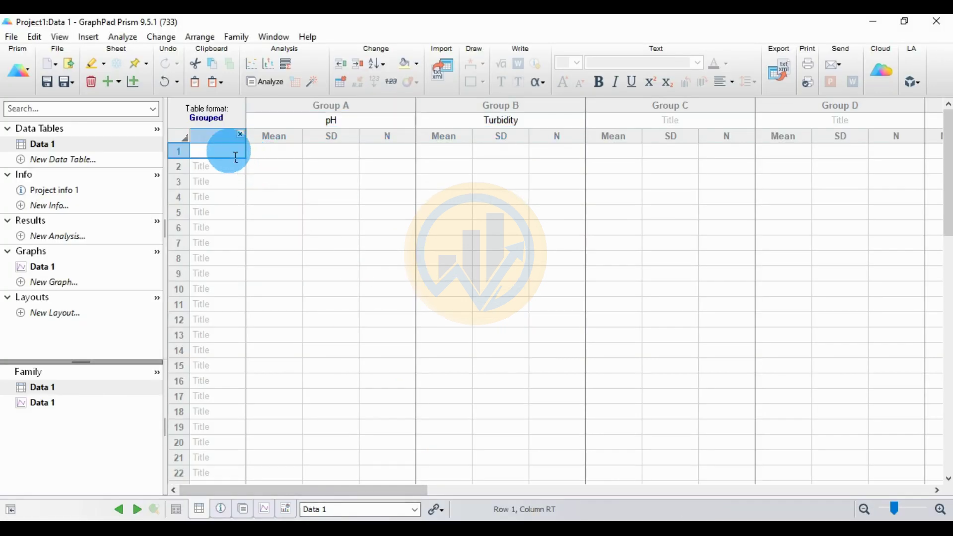
right_click(229, 152)
mouse_move(271, 191)
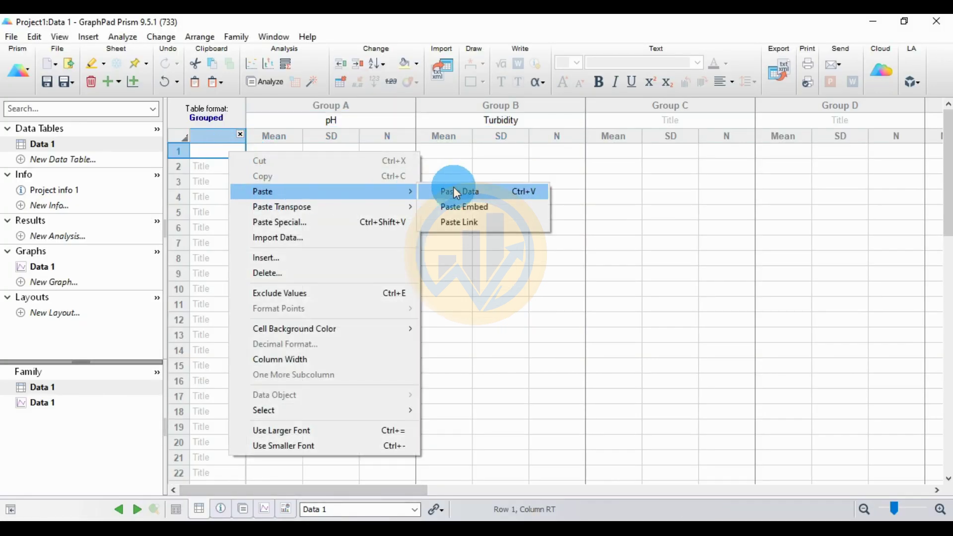
click(460, 194)
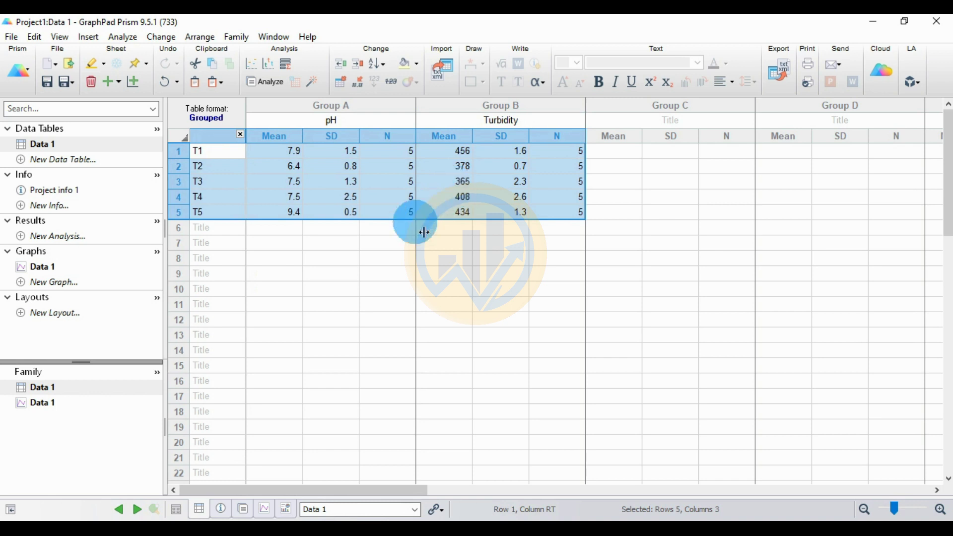
Create a new Grouped graph from Data 1 using the summary-data stacked bars plotted as Mean with SD
click(133, 80)
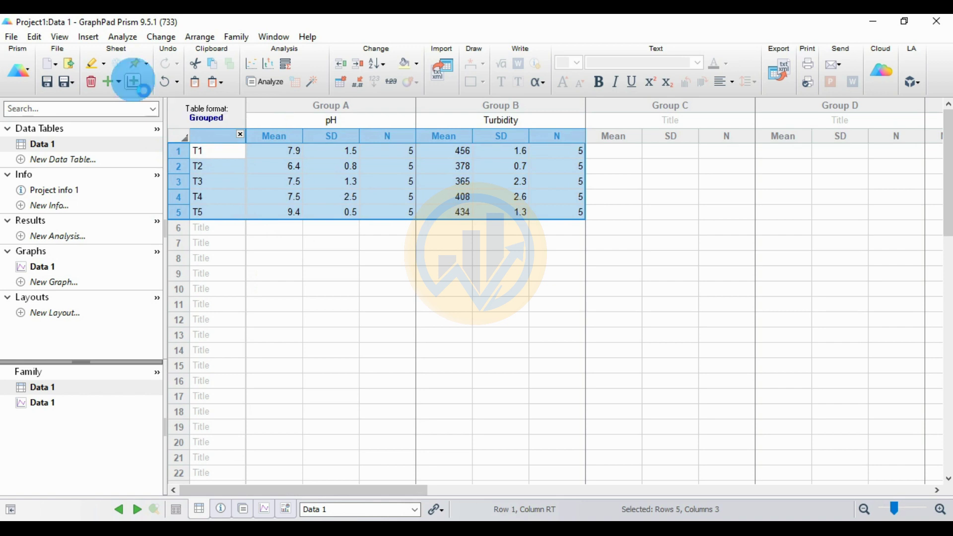
drag(388, 90, 411, 104)
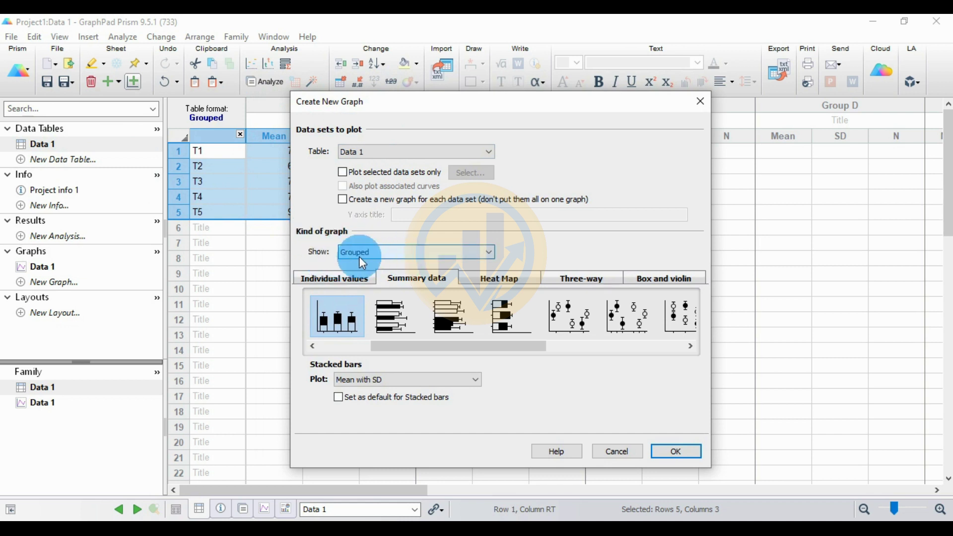
click(480, 254)
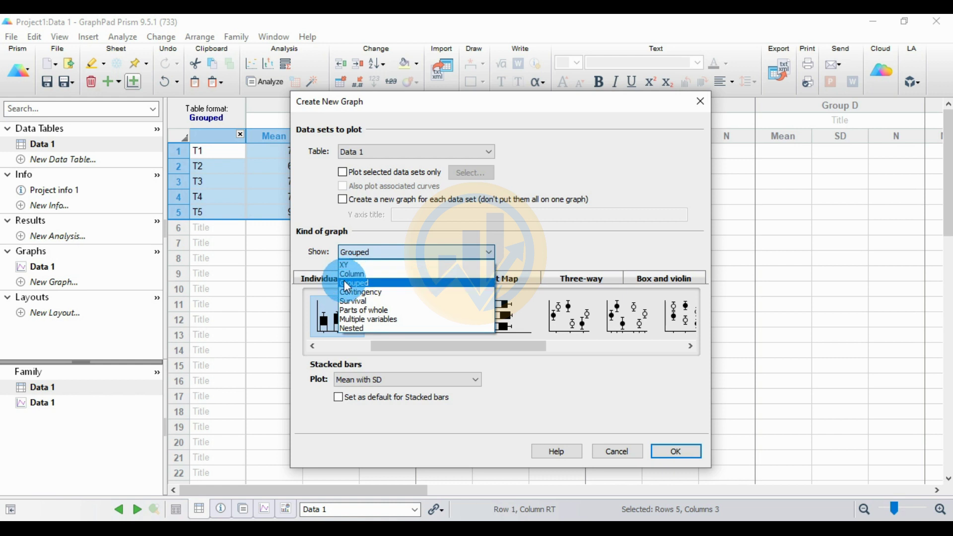
click(351, 286)
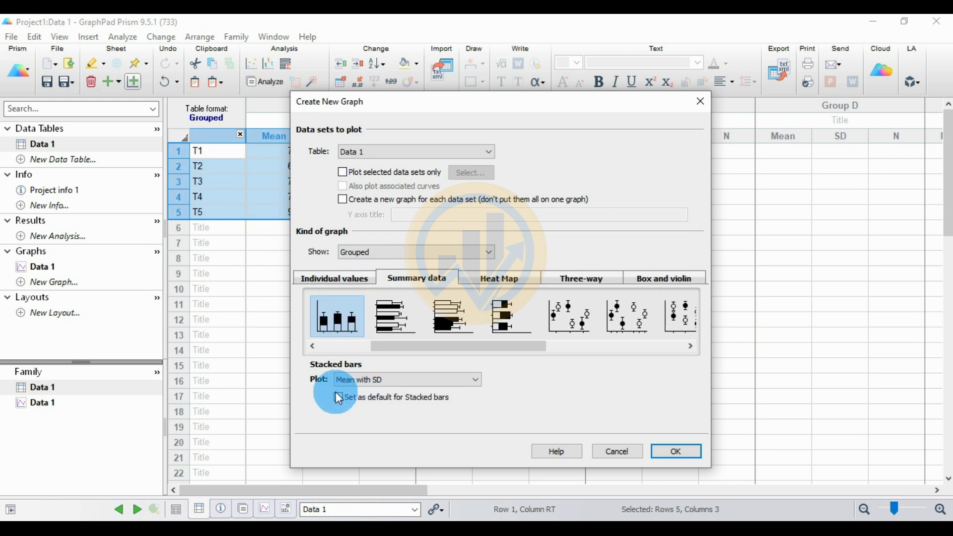
click(684, 452)
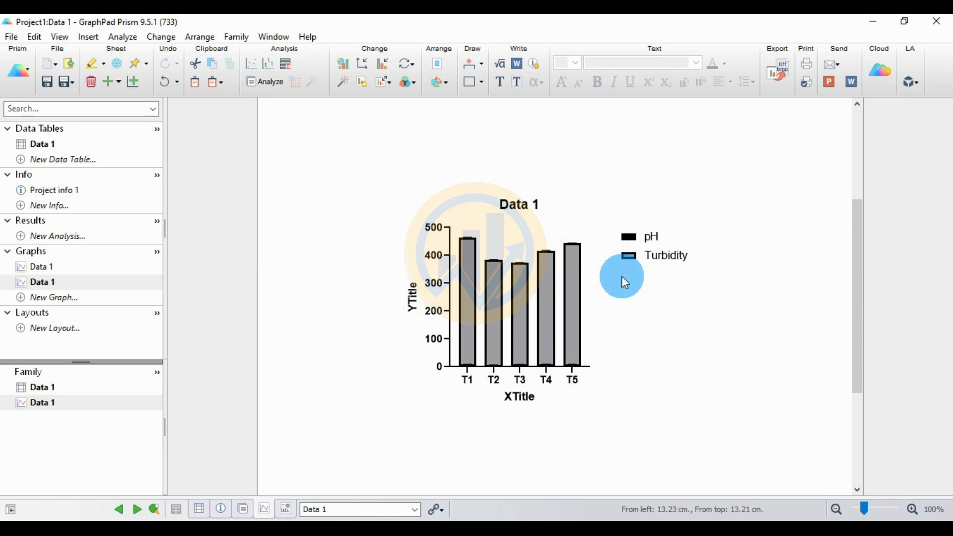
Lengthen the graph's X axis to widen the bars and their spacing
click(591, 368)
drag(593, 369, 679, 369)
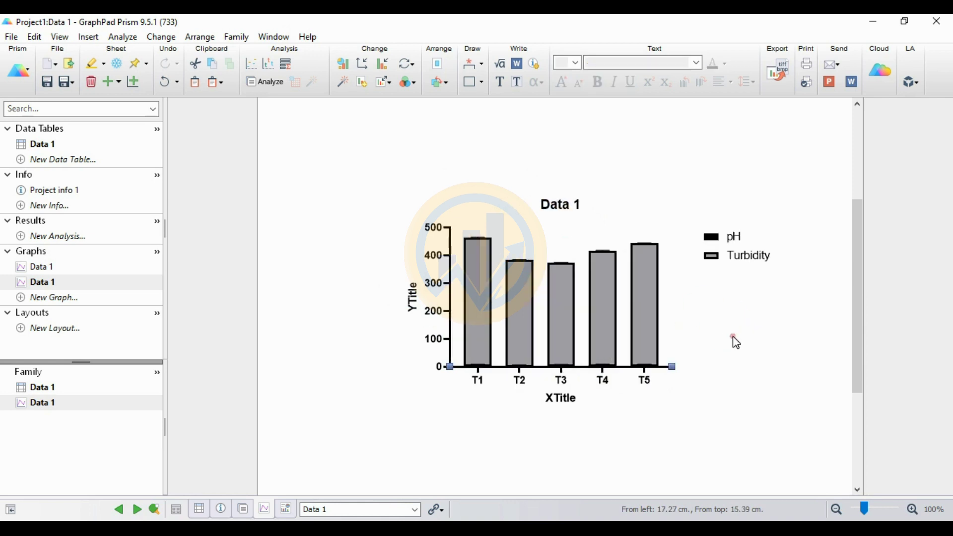
click(479, 242)
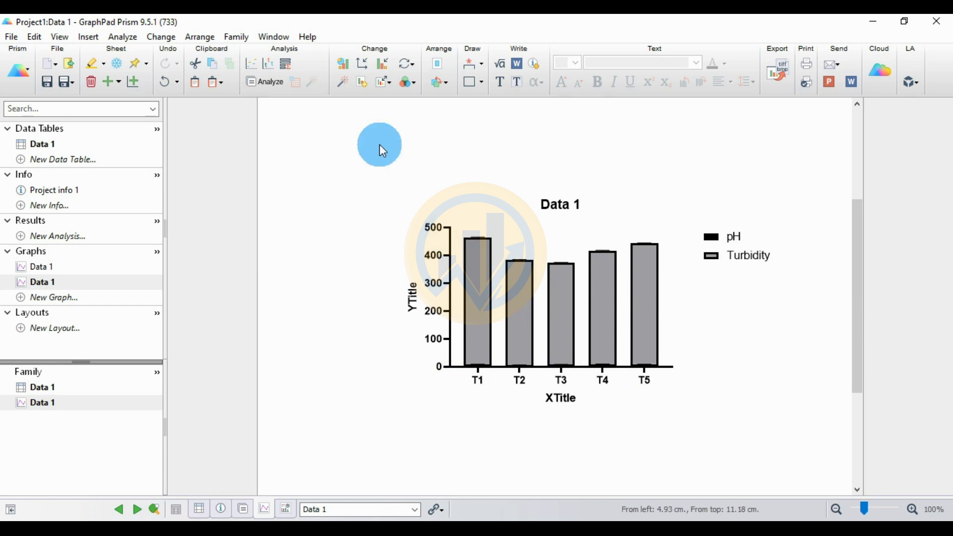
Enlarge the whole graph by two size increments
click(391, 85)
click(395, 117)
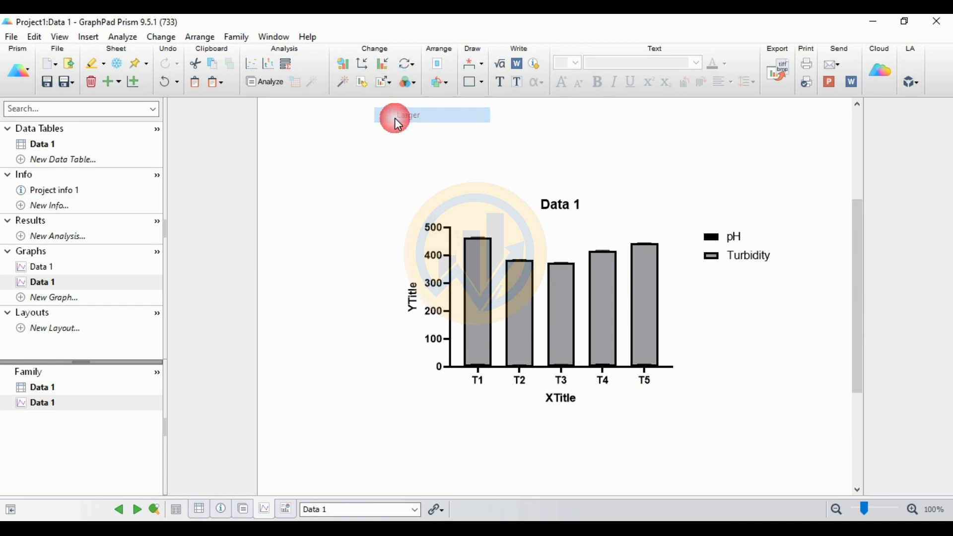
click(390, 83)
click(397, 114)
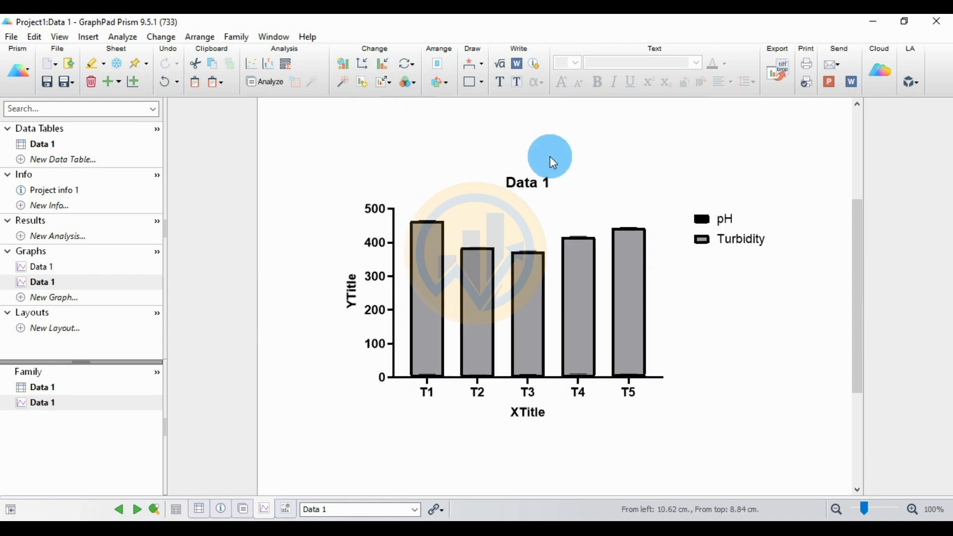
Delete the "Data 1" title above the graph
double_click(525, 184)
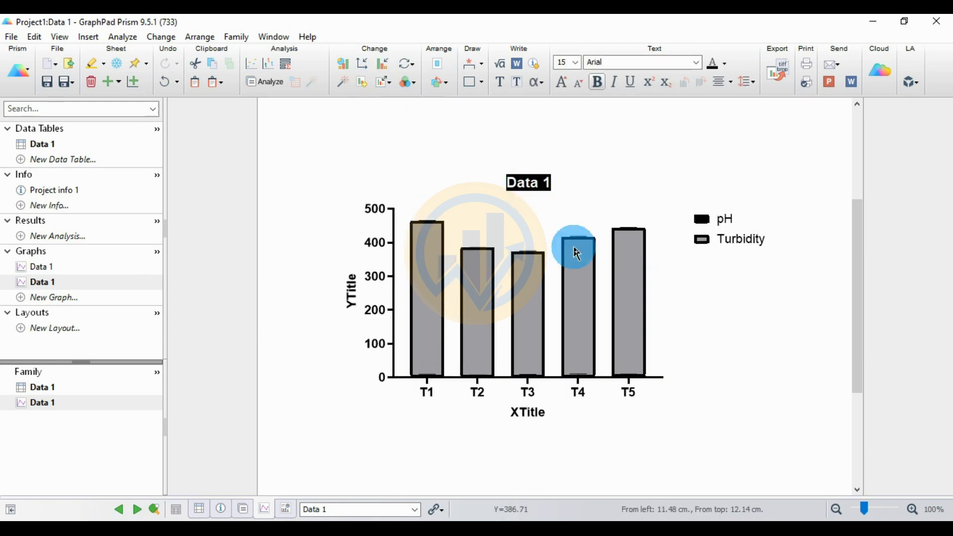
key(Delete)
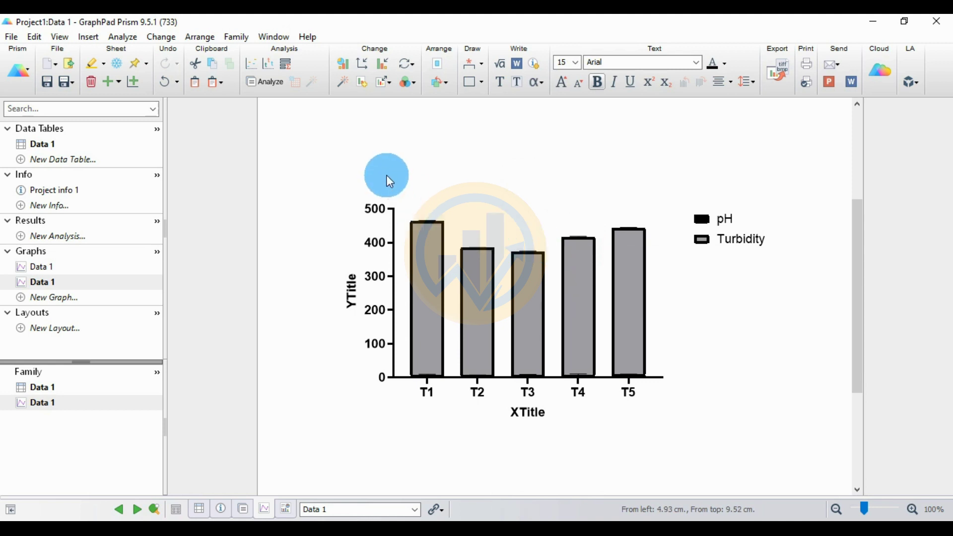
click(380, 172)
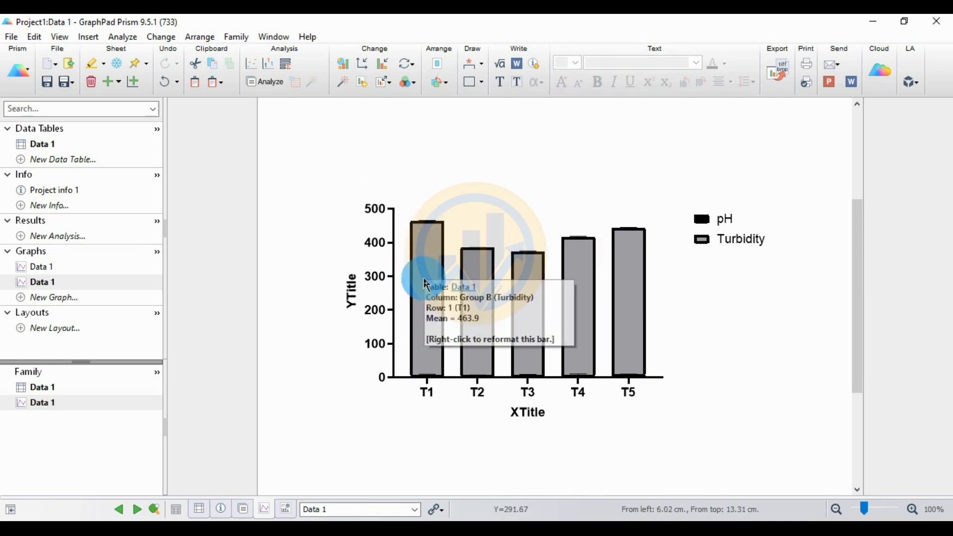
Plot the Turbidity data set on the right Y axis in the graph's formatting settings
click(385, 65)
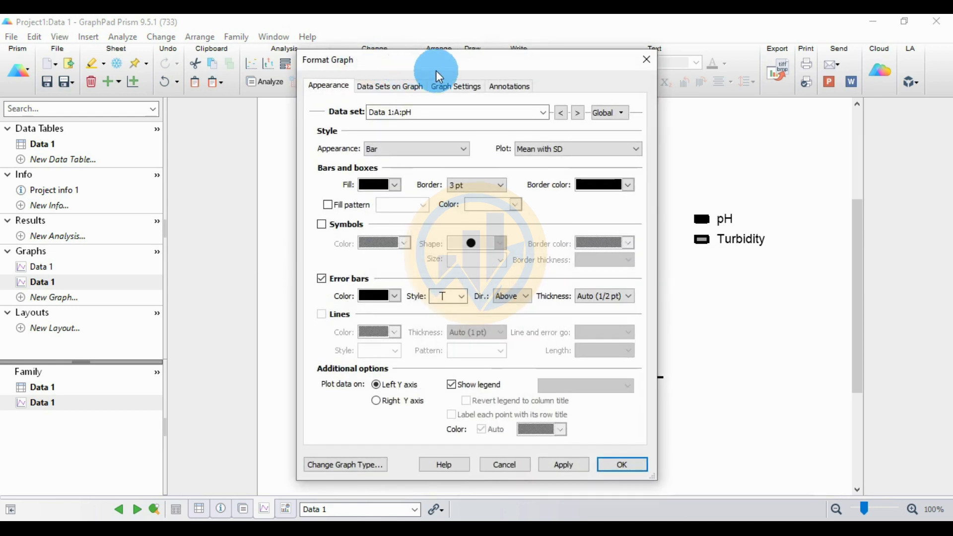
click(319, 85)
drag(440, 61, 173, 57)
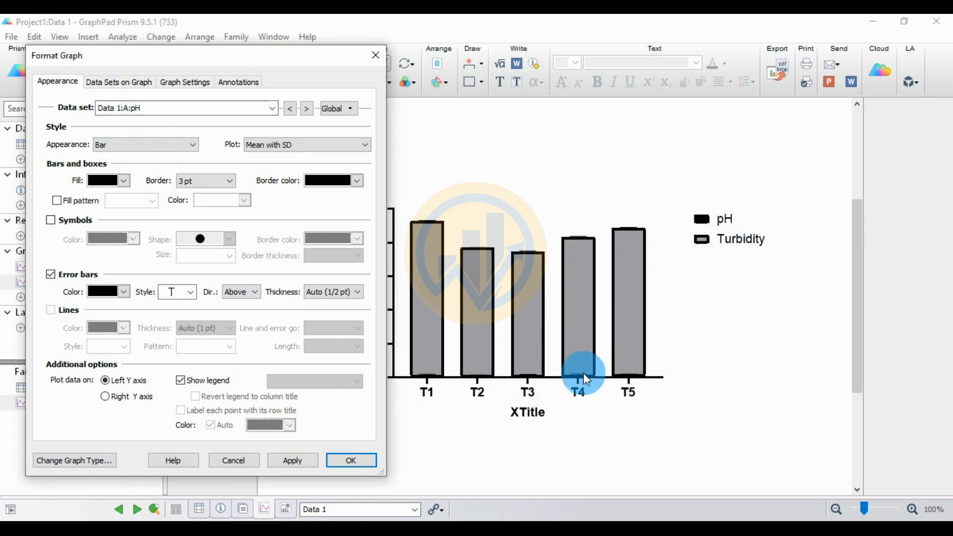
mouse_move(319, 65)
mouse_down()
mouse_move(266, 59)
mouse_move(313, 67)
mouse_up()
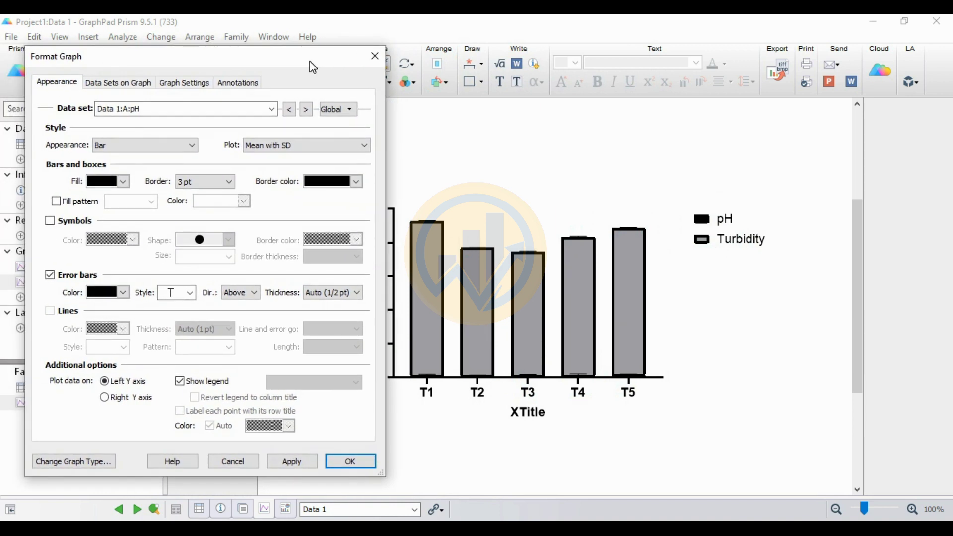
mouse_move(313, 67)
mouse_down()
mouse_move(282, 61)
mouse_move(355, 75)
mouse_move(319, 71)
mouse_up()
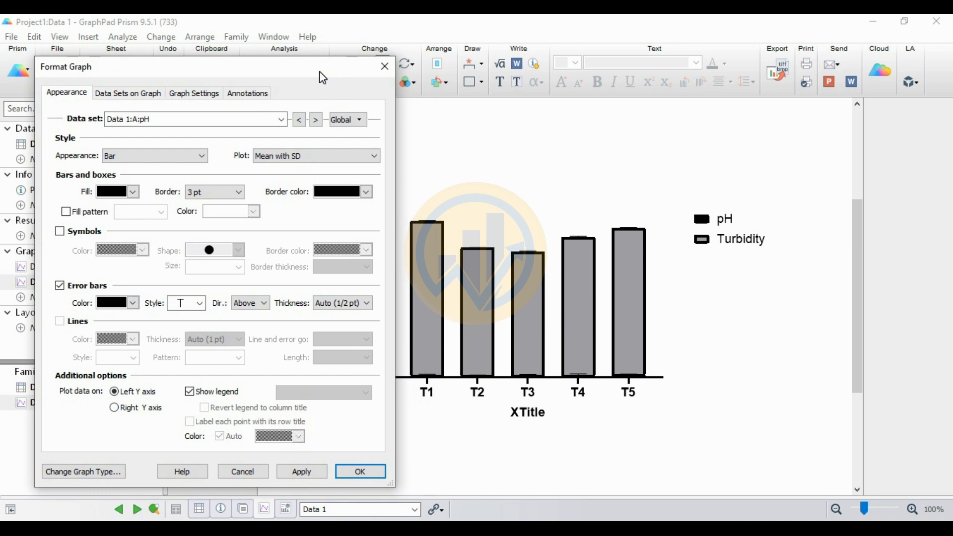
click(486, 226)
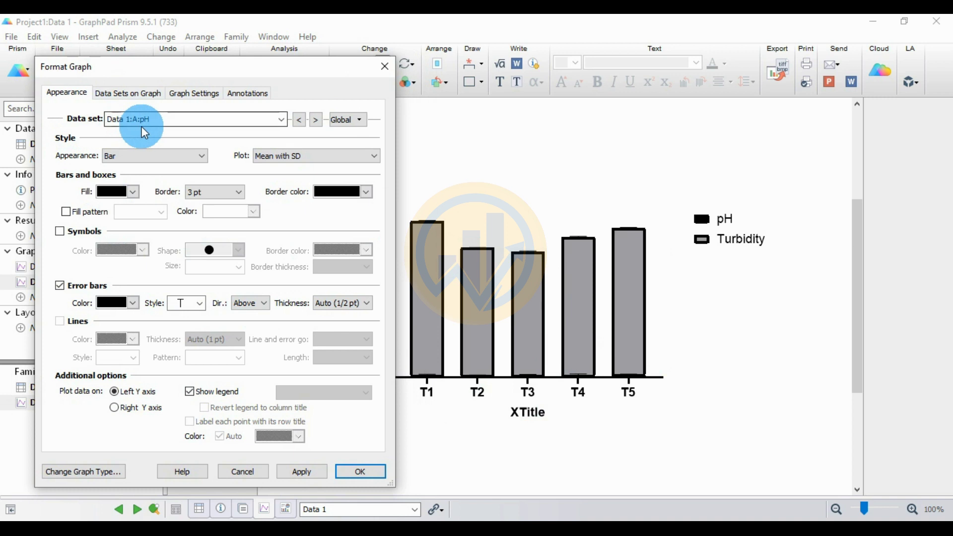
click(279, 120)
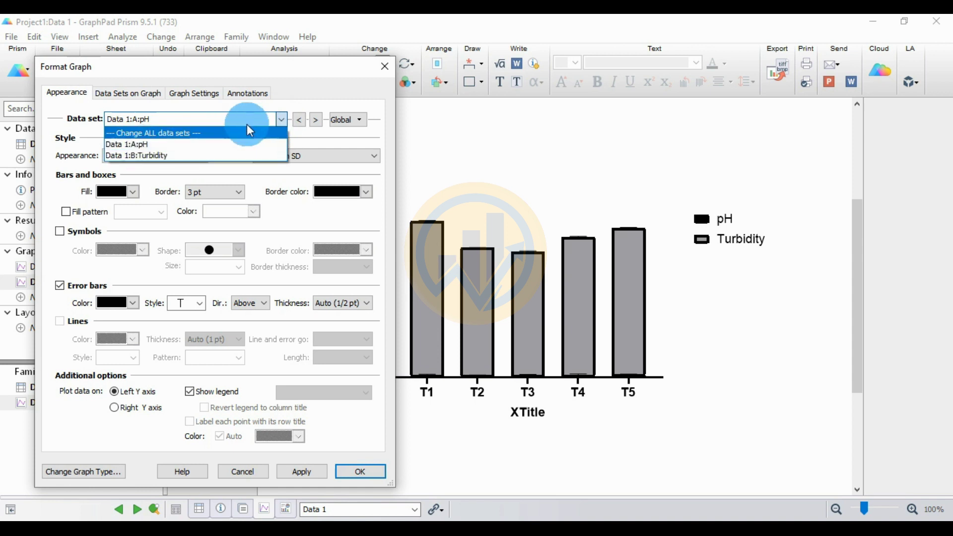
click(317, 123)
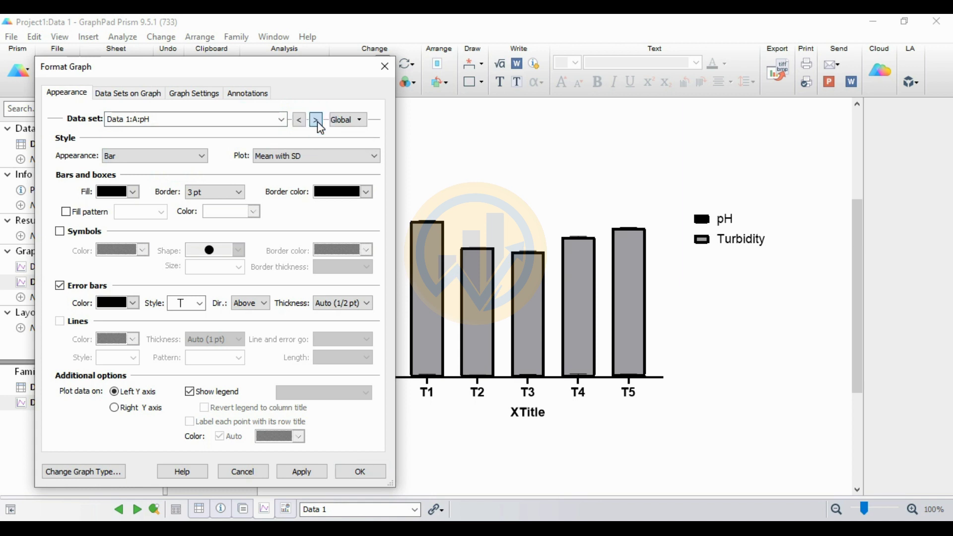
click(317, 121)
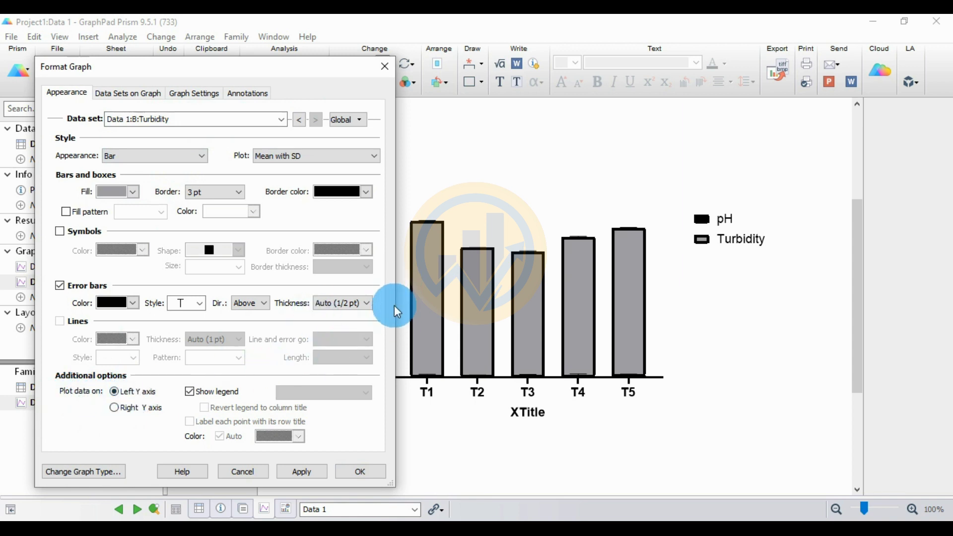
drag(317, 69, 343, 76)
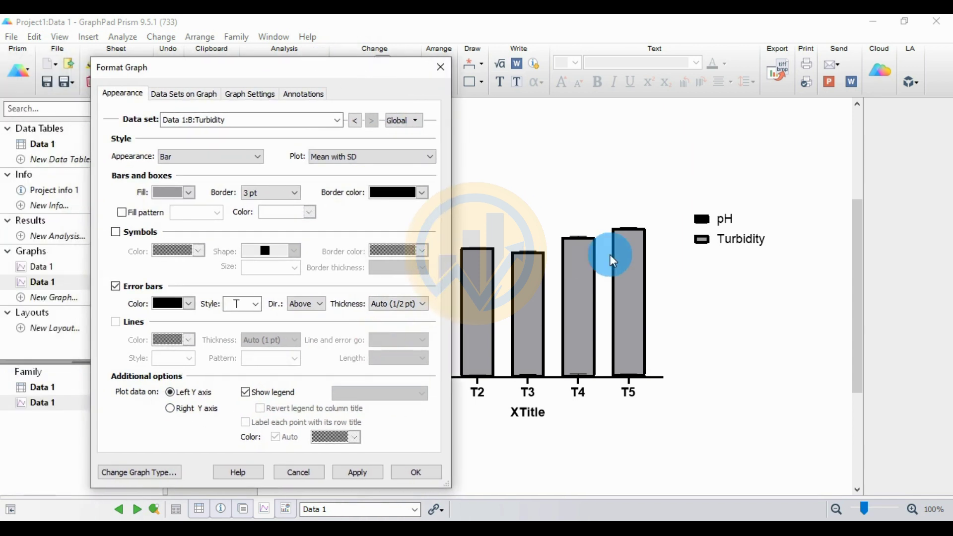
click(189, 409)
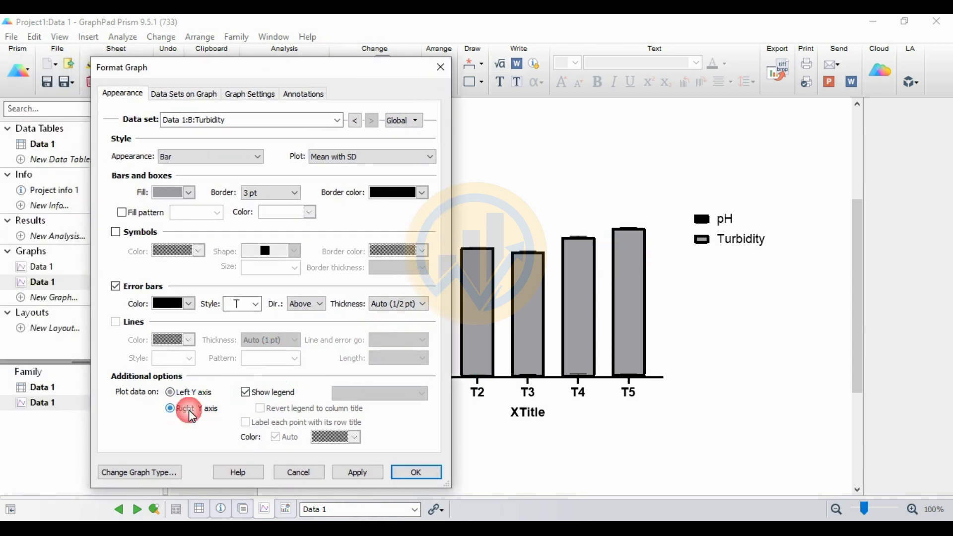
click(367, 473)
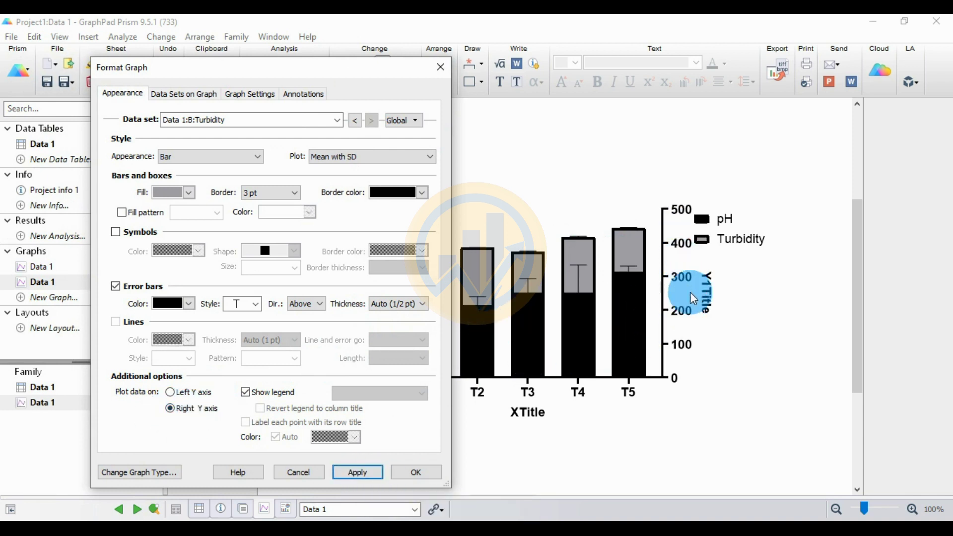
drag(405, 88, 286, 81)
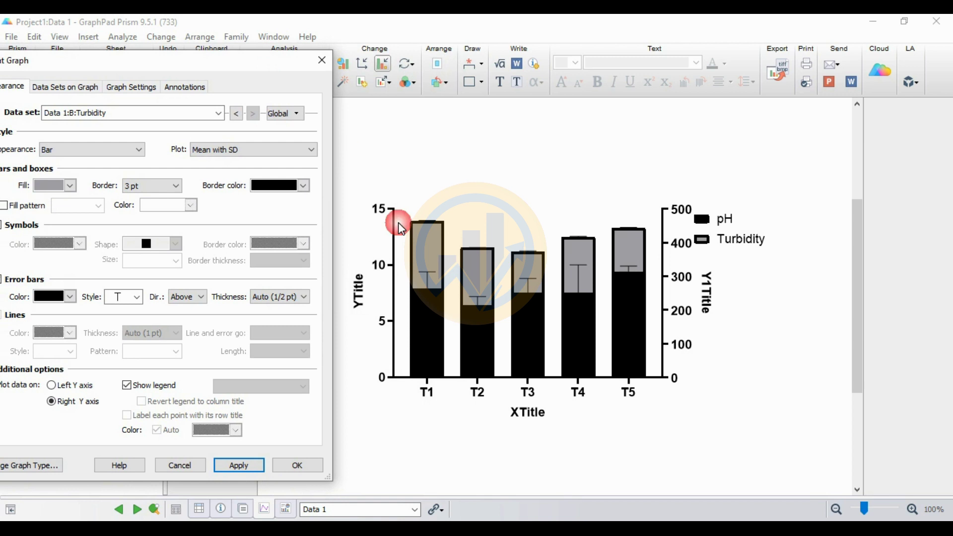
click(361, 297)
click(255, 466)
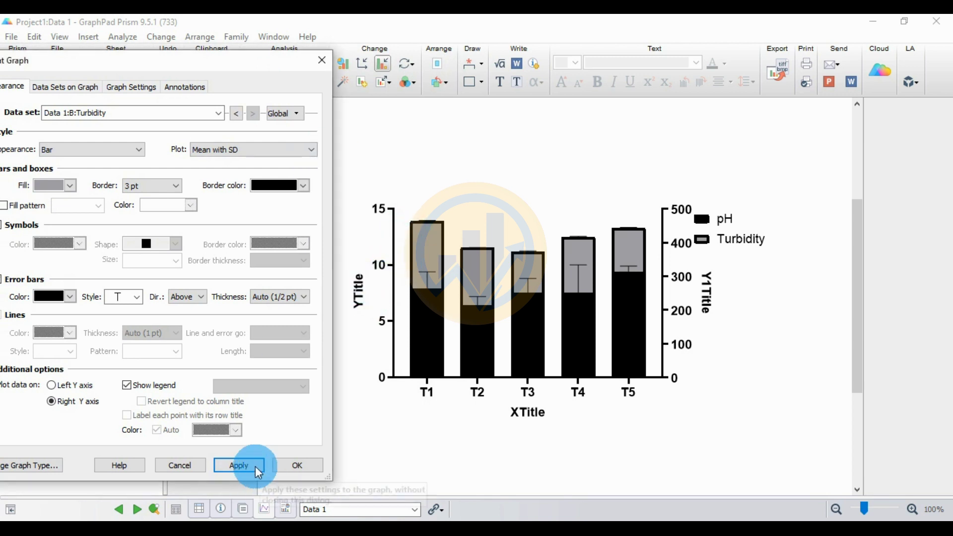
click(296, 466)
Retitle the left Y axis as pH, using the suggested Times New Roman entry
click(357, 298)
click(355, 288)
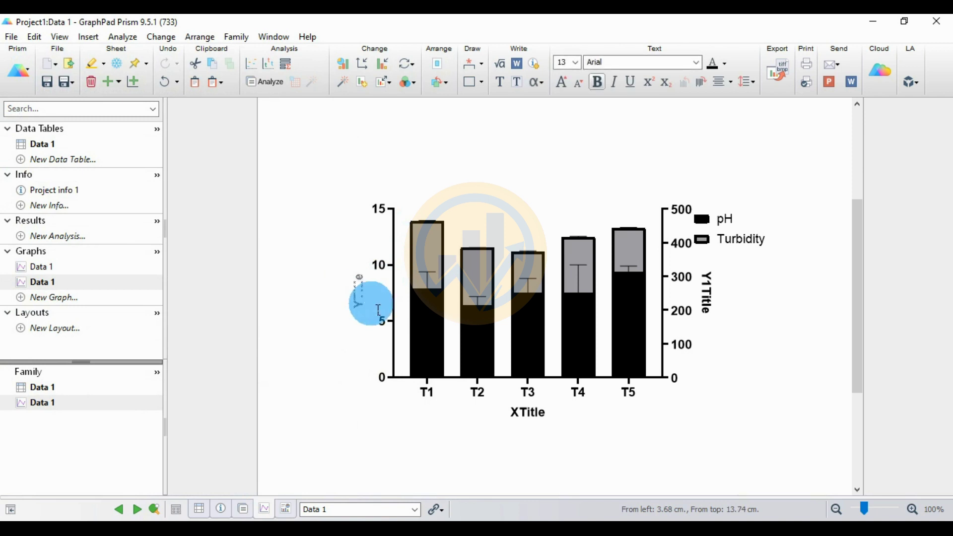
text(p)
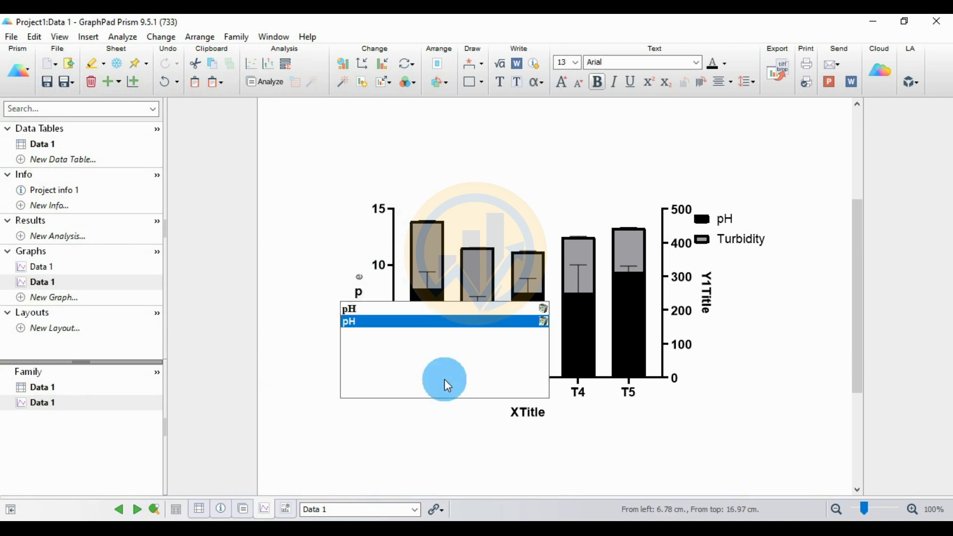
click(395, 312)
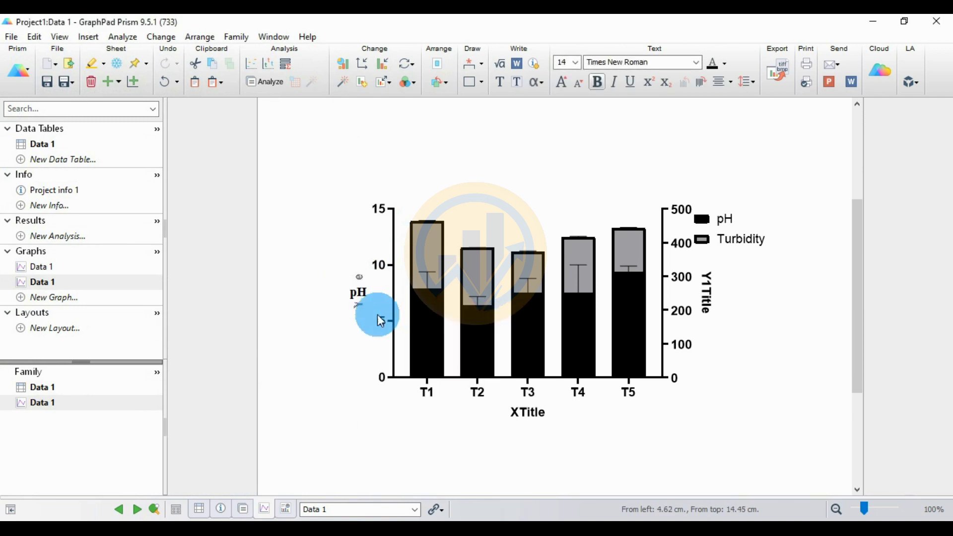
Retitle the right Y axis as Turbidity, using the suggested Times New Roman entry
click(726, 287)
click(719, 312)
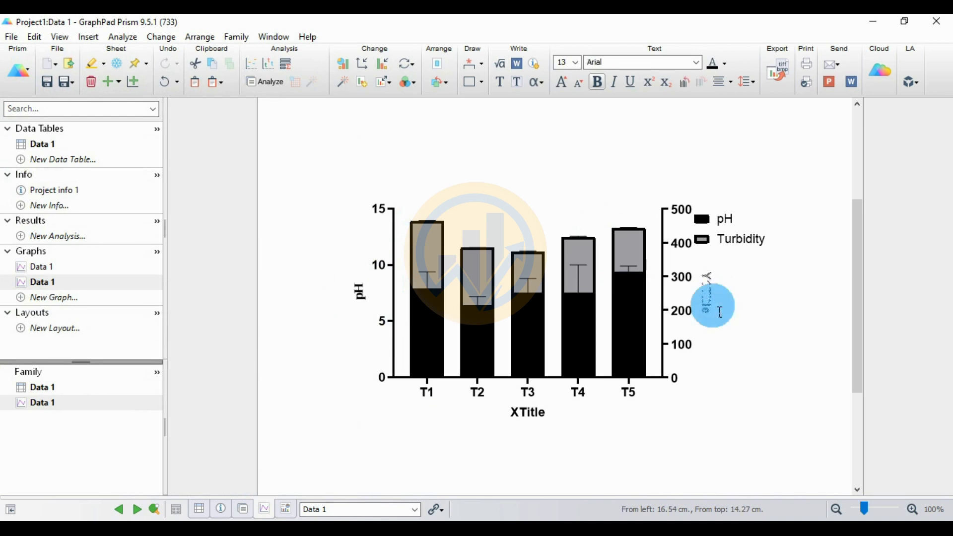
text(t)
key(BackSpace)
text(T)
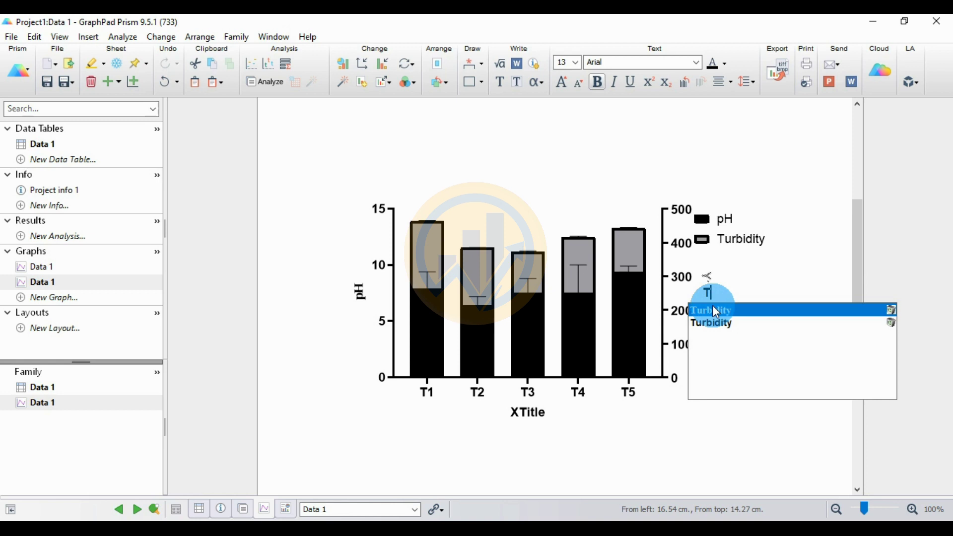
click(715, 311)
click(723, 352)
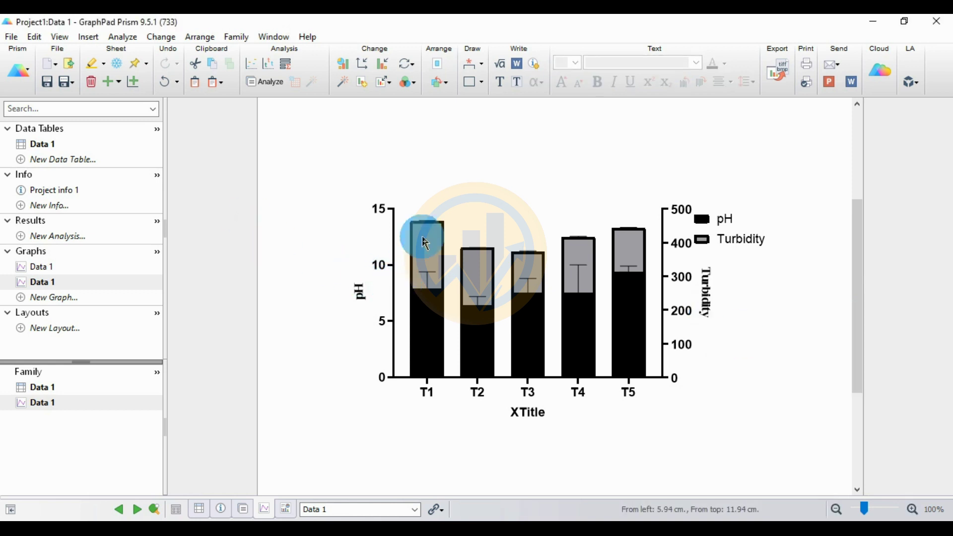
Fill the pH bars with the teal color E8 and set their border to 1 pt
click(384, 67)
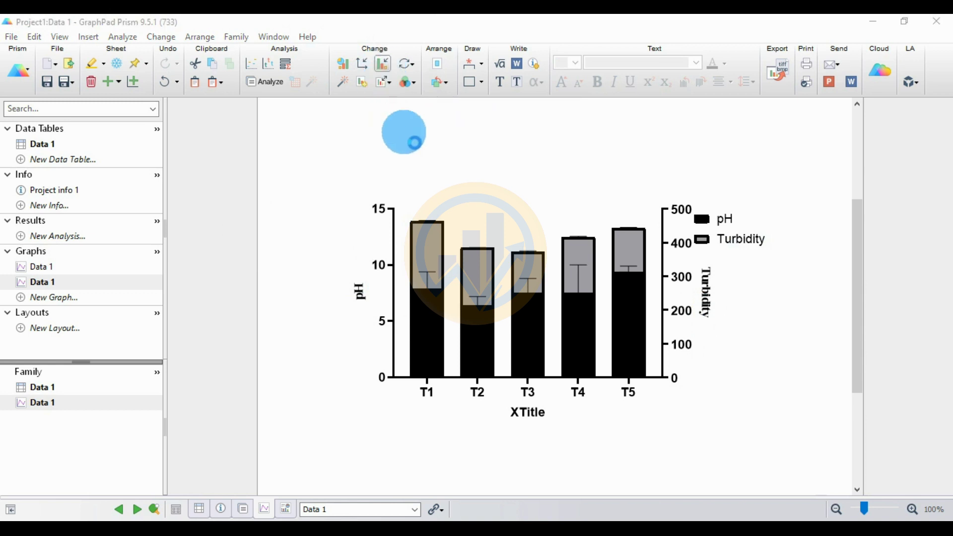
drag(561, 63, 303, 66)
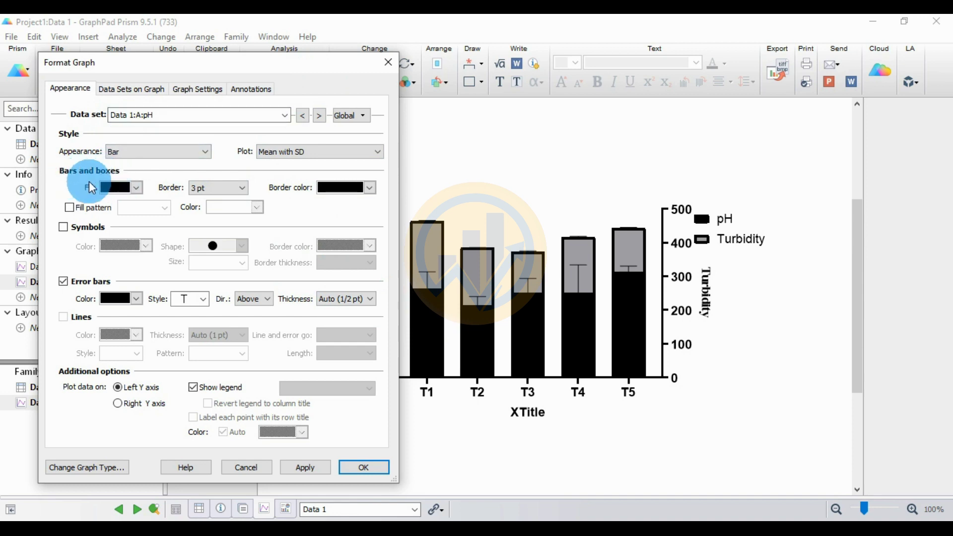
click(133, 188)
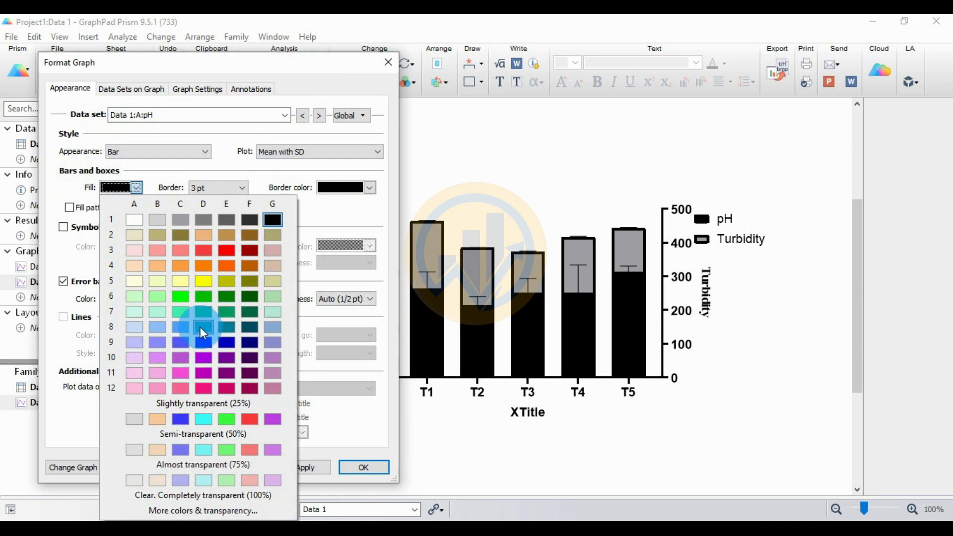
click(226, 328)
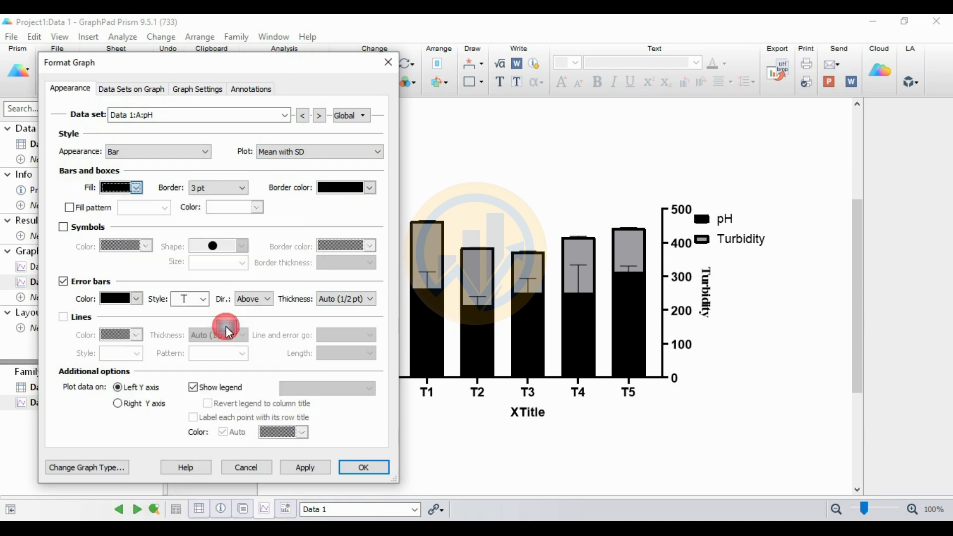
click(308, 466)
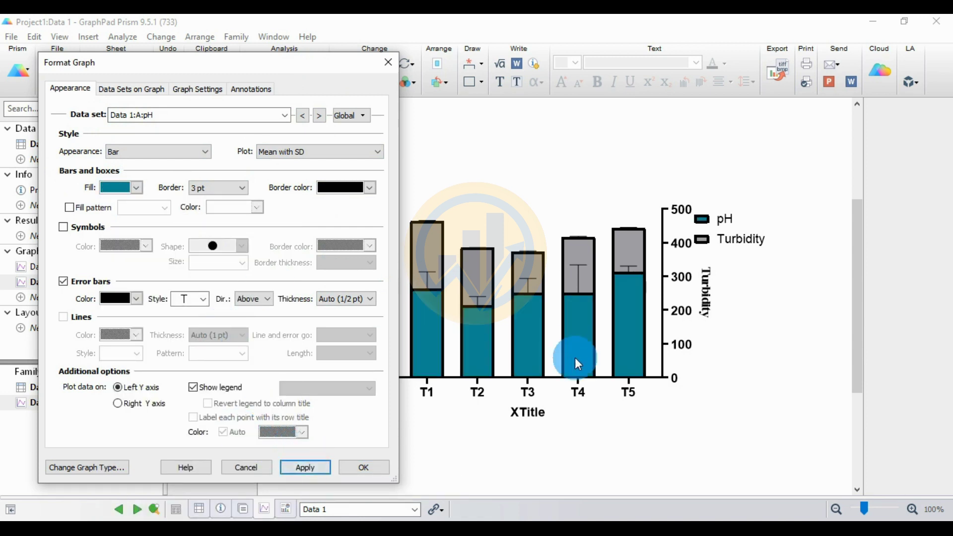
click(243, 188)
click(214, 224)
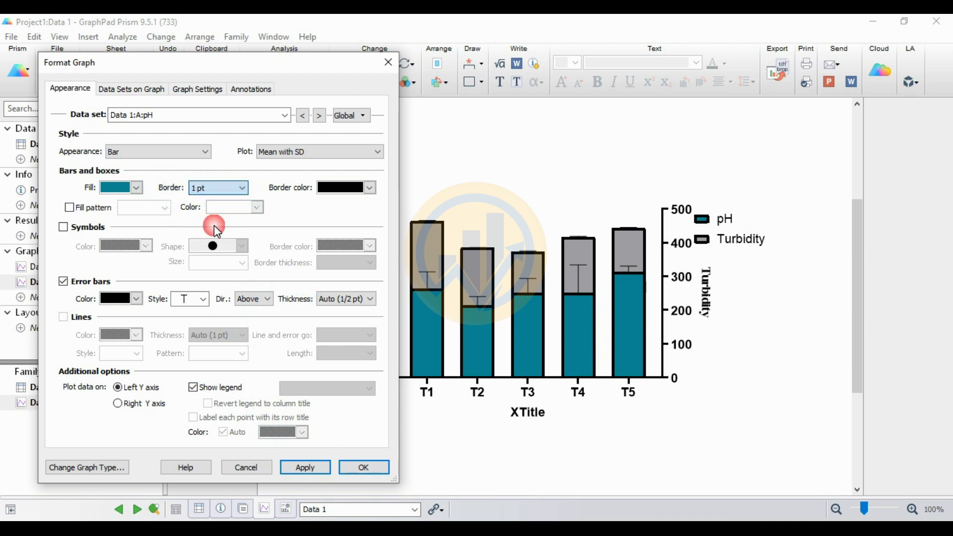
click(313, 464)
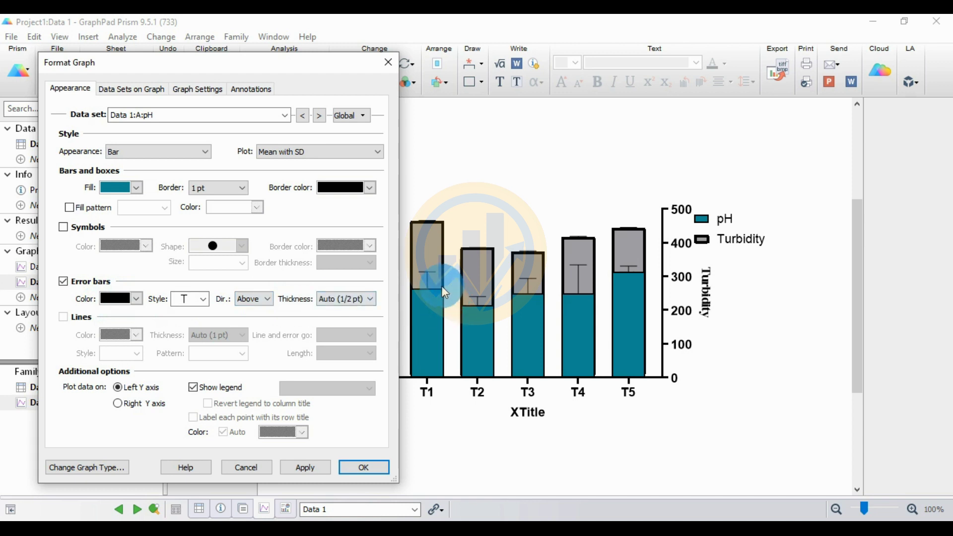
Set the pH error bars to the T style, Above direction and 1 pt thickness
click(203, 299)
click(197, 314)
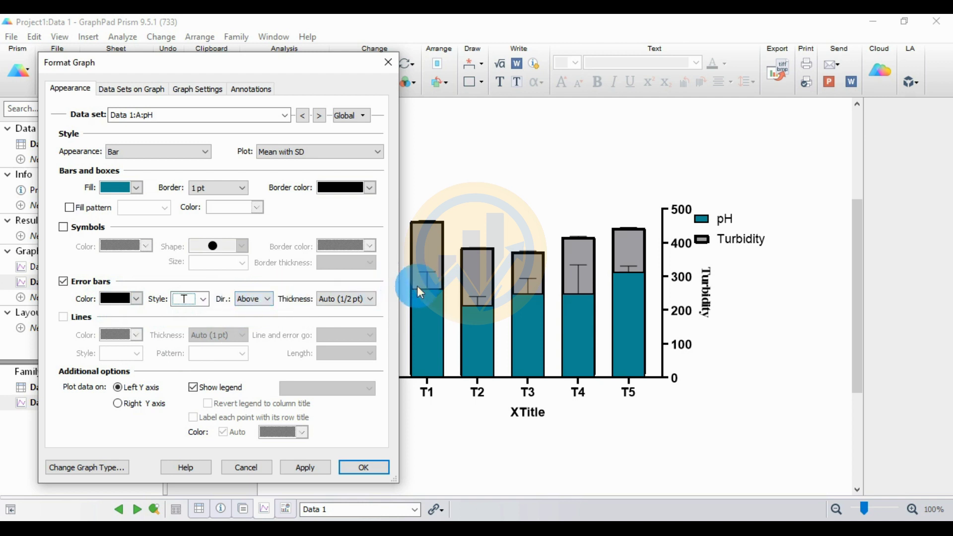
click(269, 299)
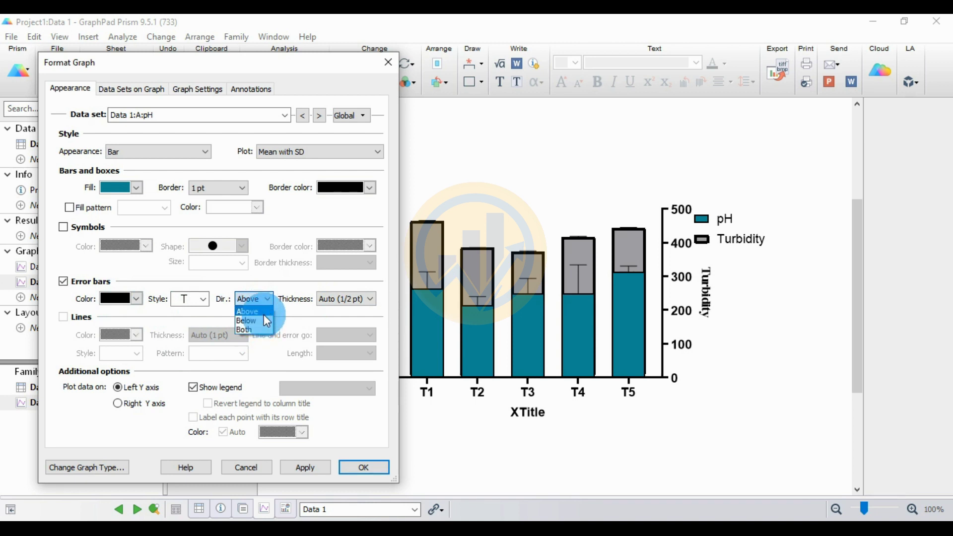
click(264, 314)
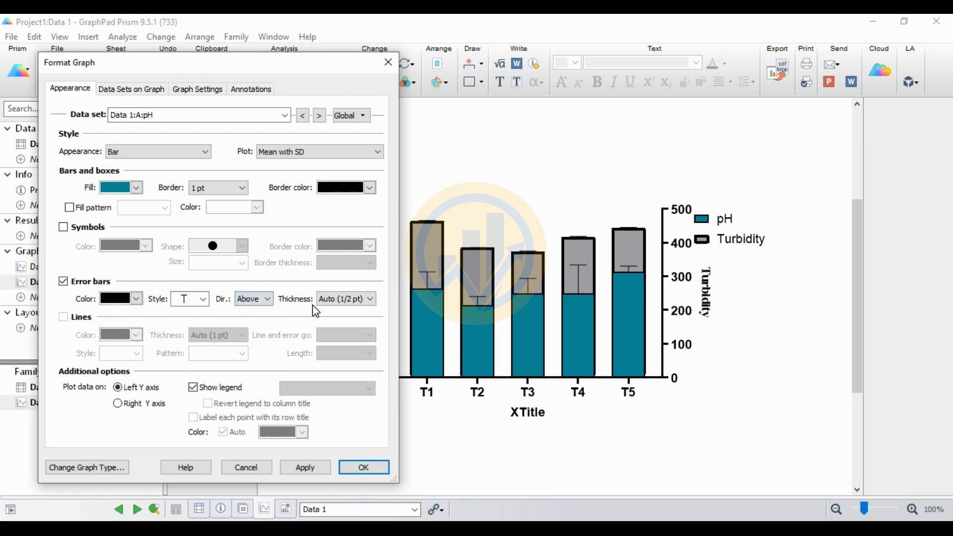
click(382, 300)
click(338, 335)
click(318, 466)
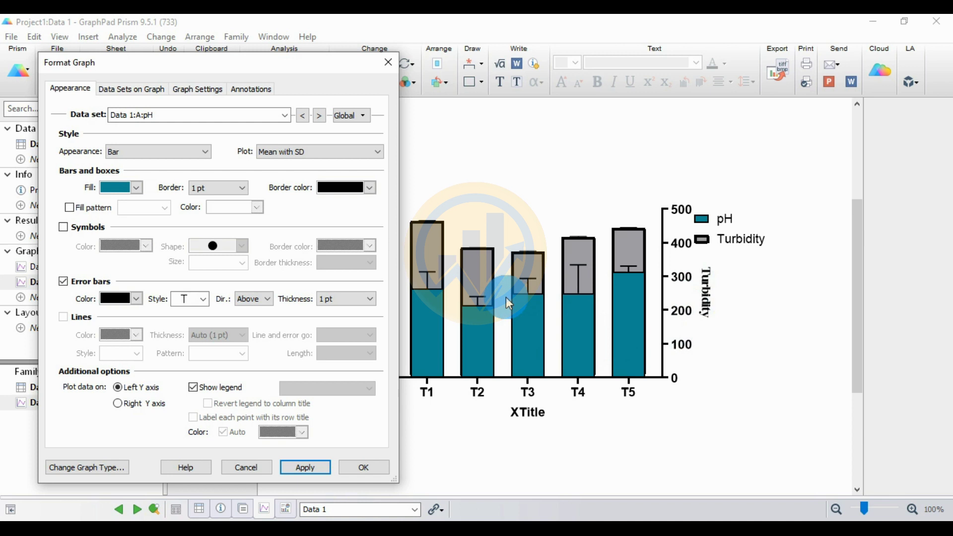
Fill the Turbidity bars with the dark green color E6 and set their border to 1 pt
click(319, 118)
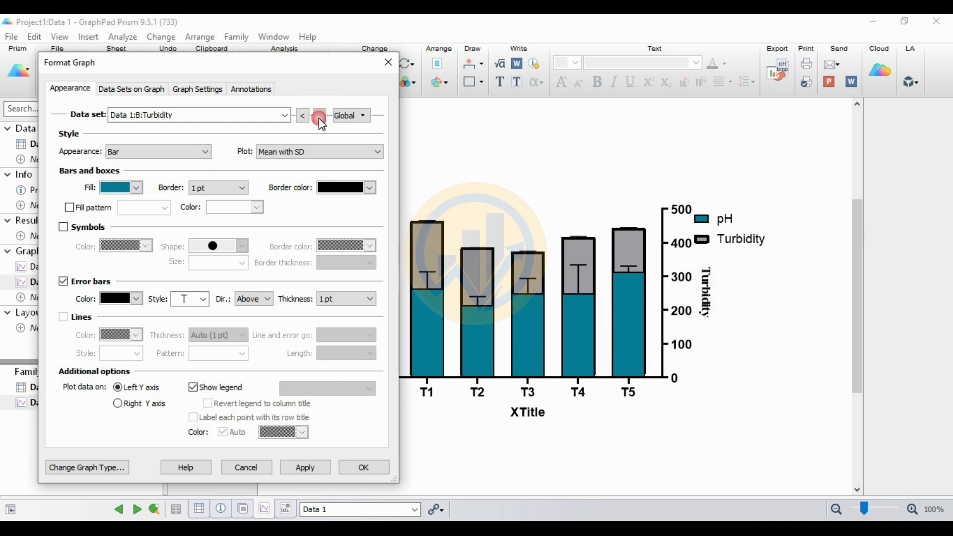
click(136, 187)
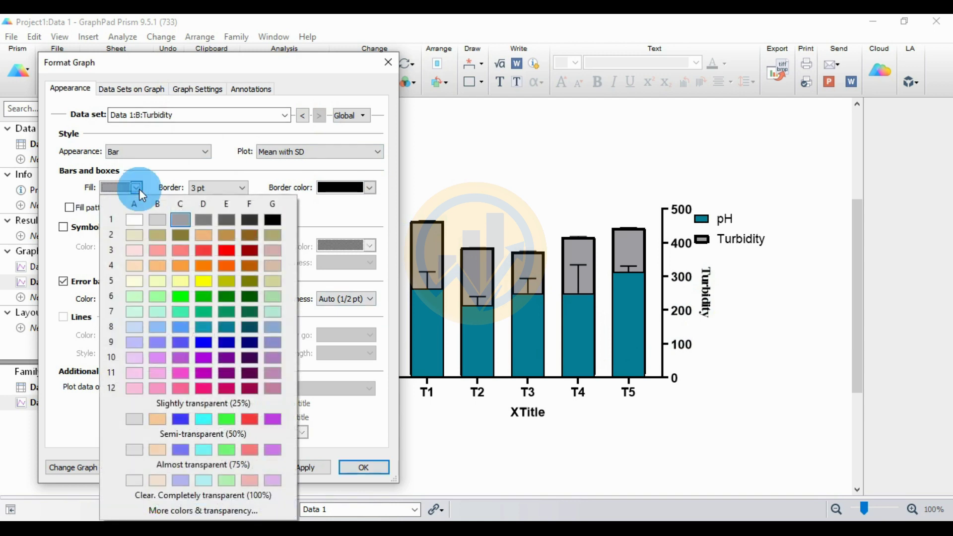
click(225, 298)
click(305, 467)
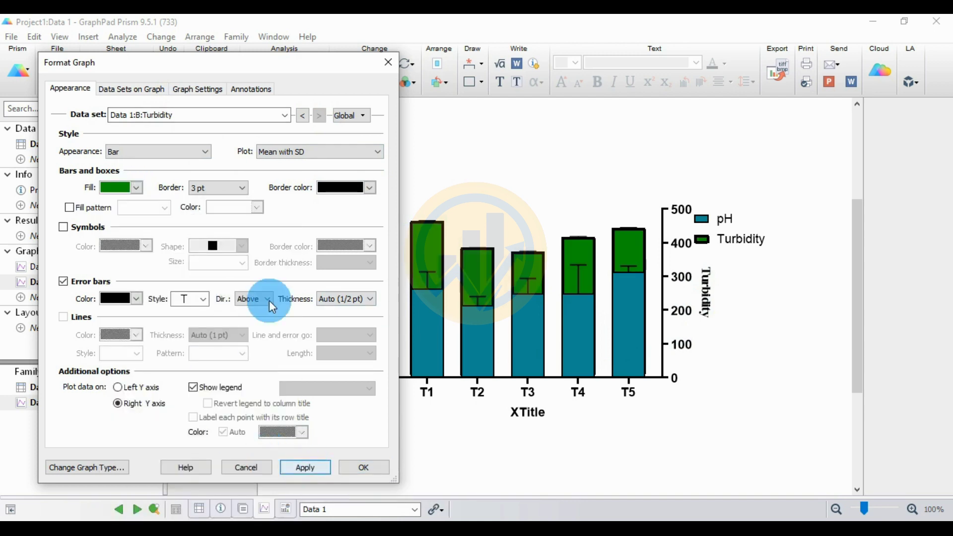
click(245, 187)
click(198, 224)
click(317, 467)
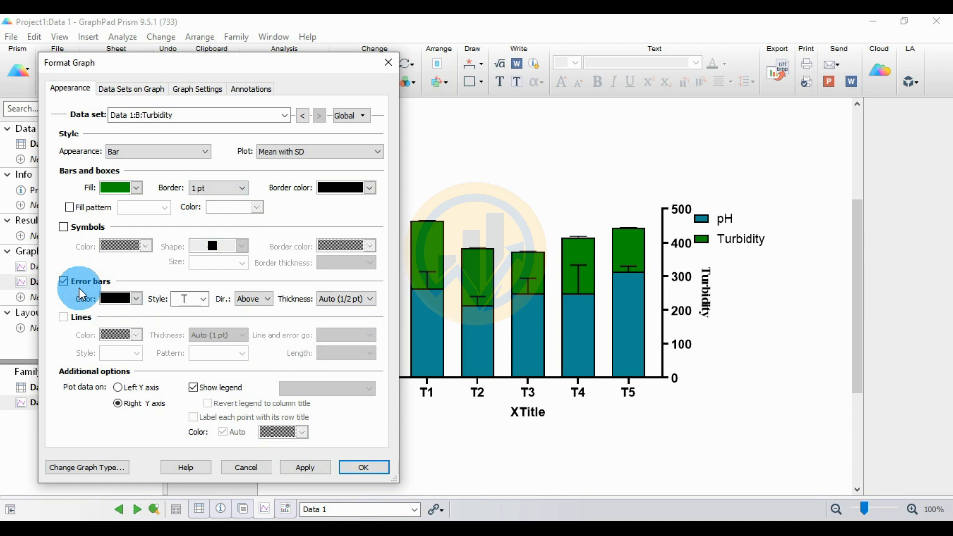
Set the thickness of the Turbidity error bars to 1 pt
click(329, 299)
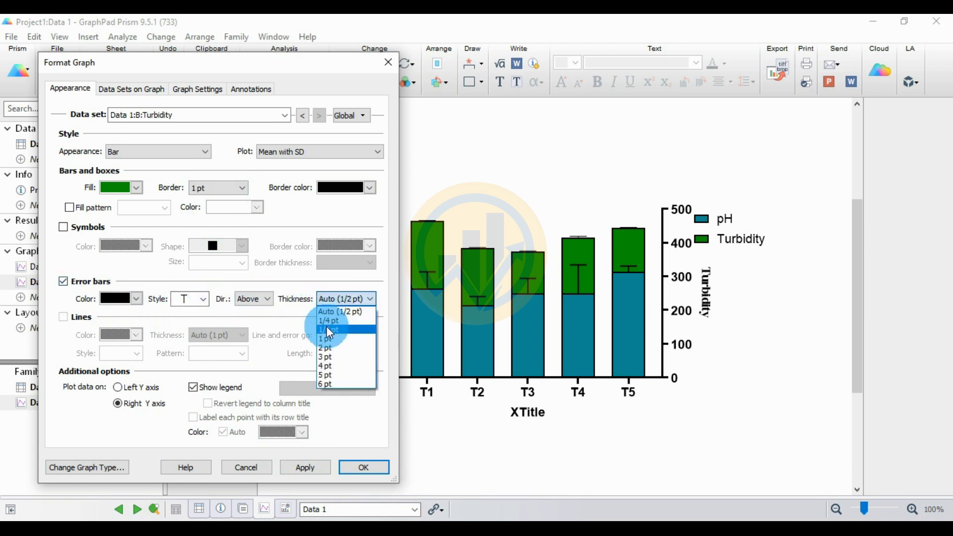
click(326, 341)
click(311, 467)
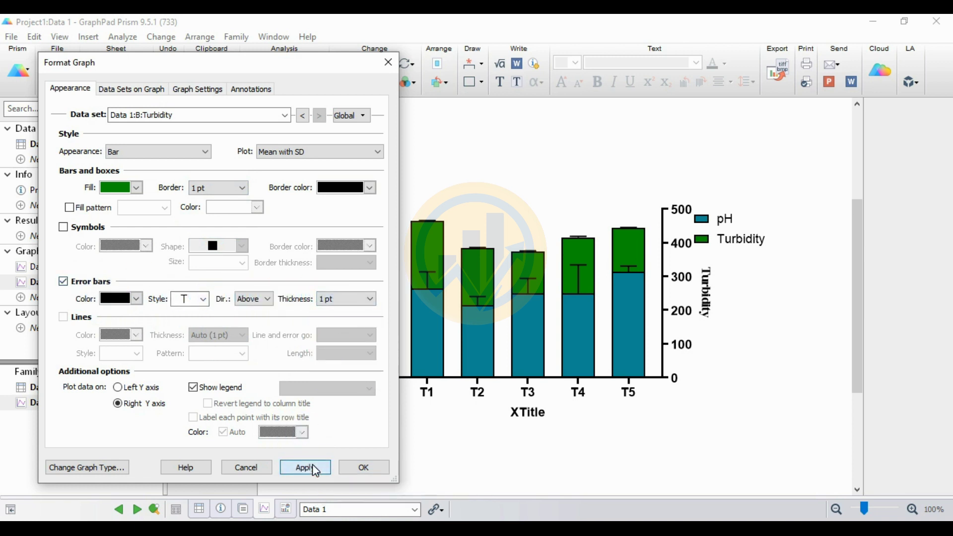
drag(319, 68, 358, 58)
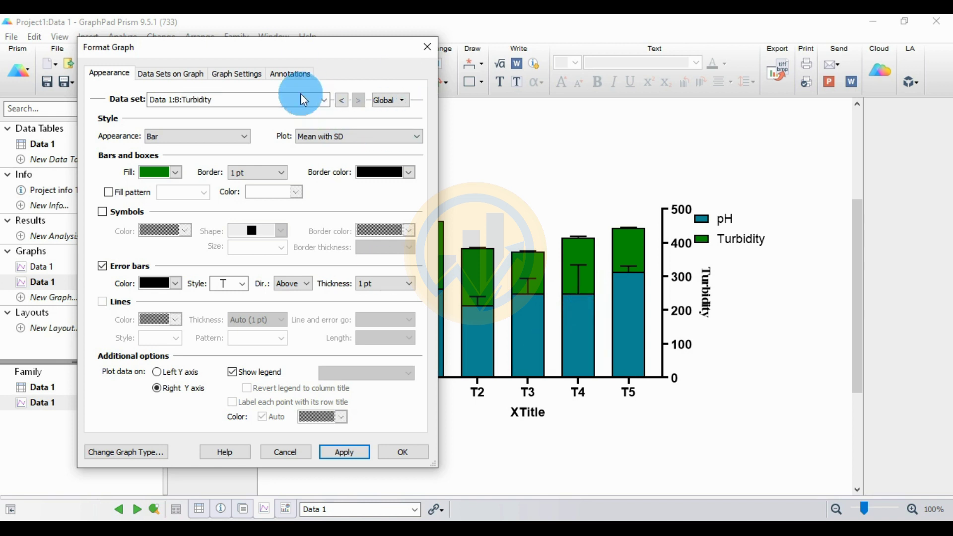
Annotate the bars with their plotted values (mean, median...) at the top within each bar
click(288, 75)
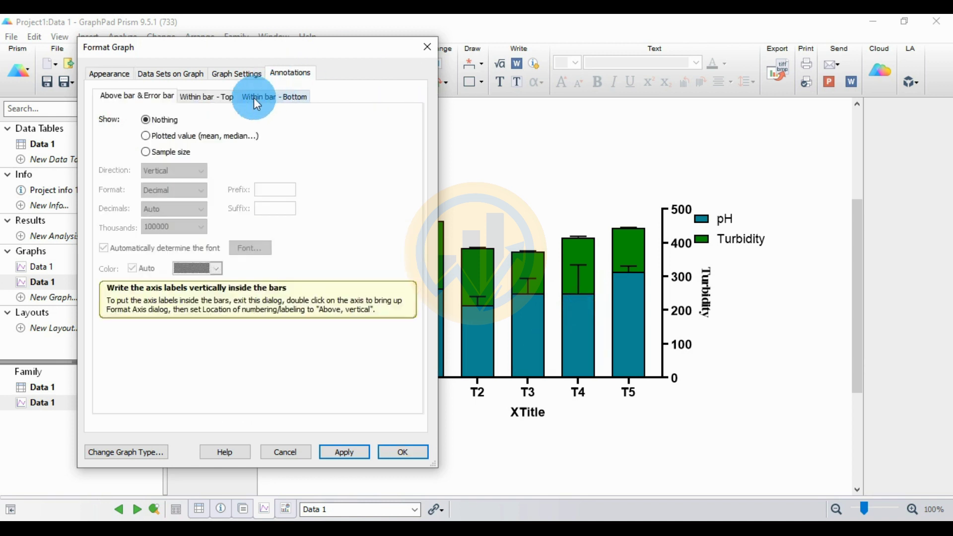
click(218, 102)
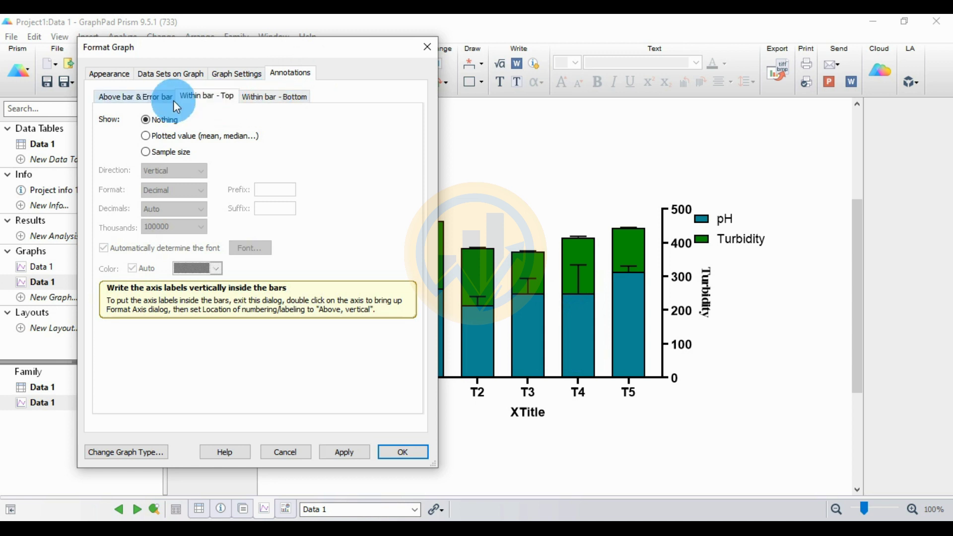
click(153, 137)
click(358, 452)
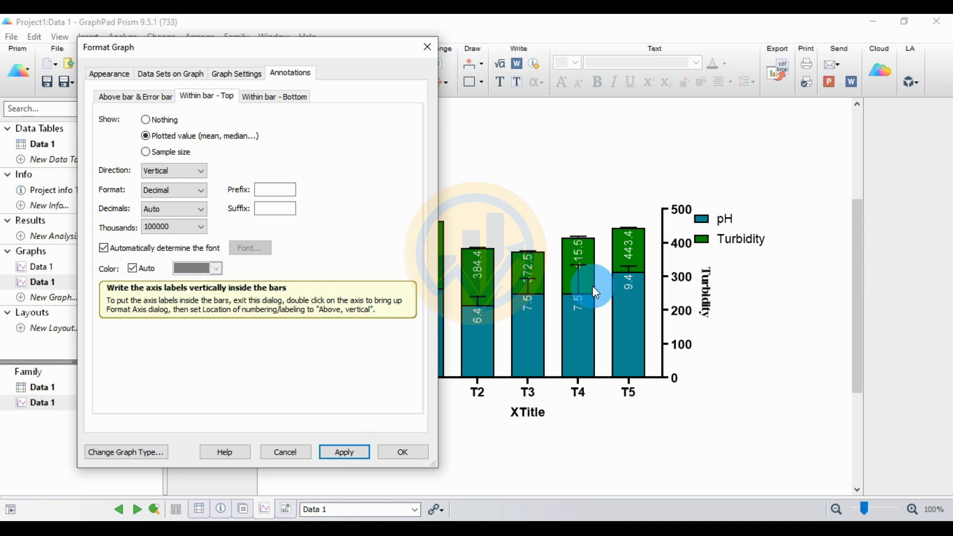
drag(379, 55, 340, 55)
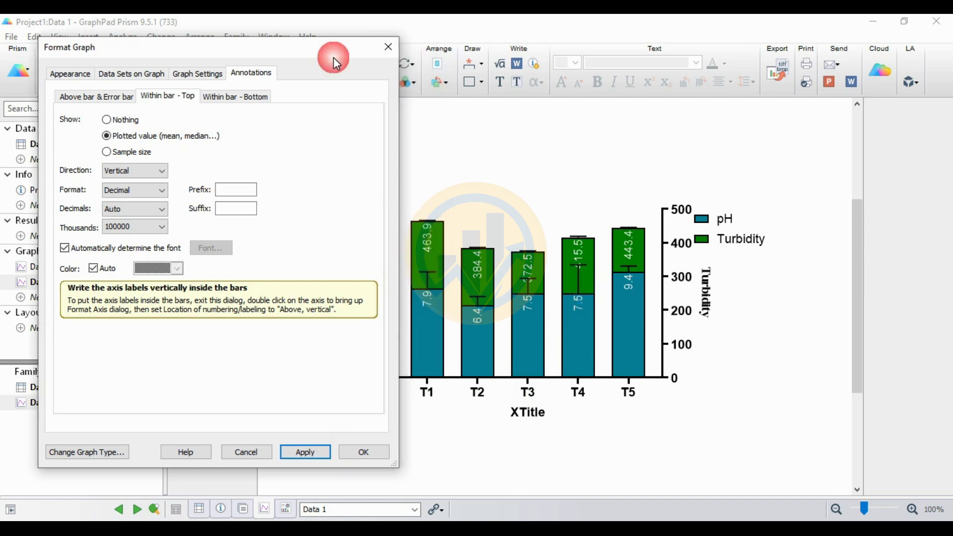
Show the values within the bars with 2 decimals and switch their color from automatic to black
click(131, 208)
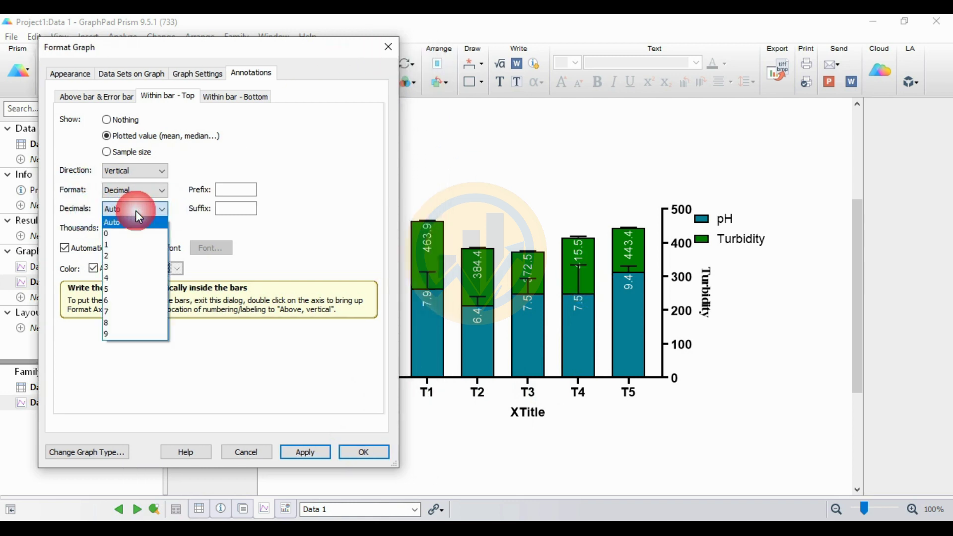
click(128, 263)
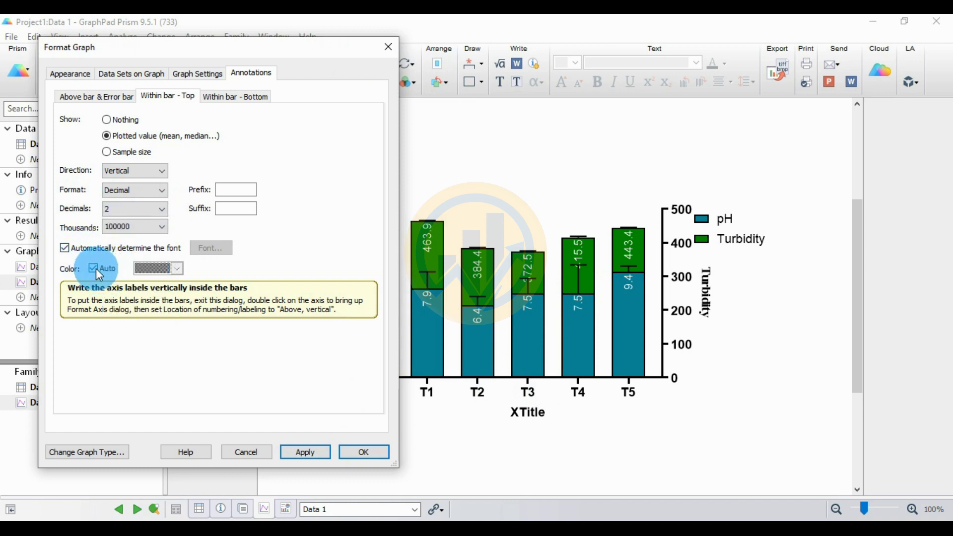
click(114, 268)
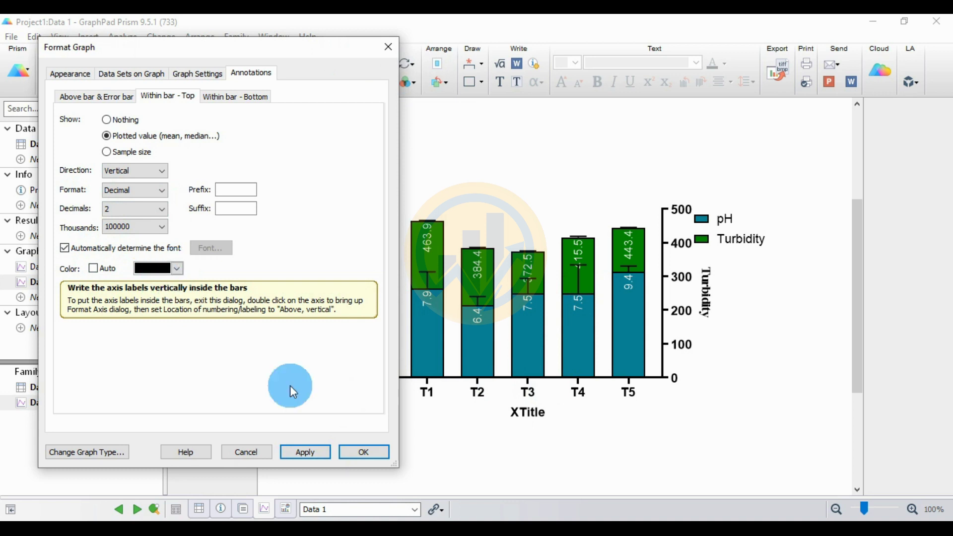
click(320, 449)
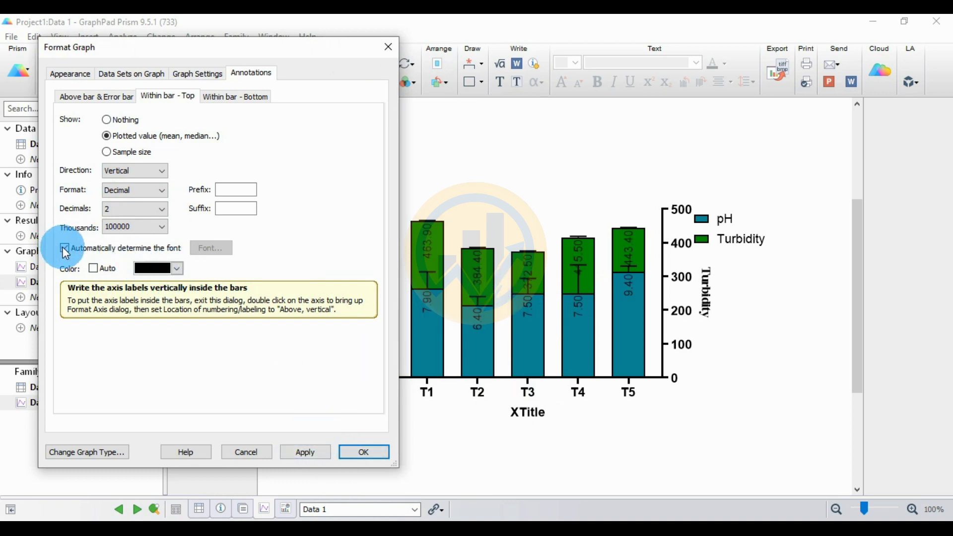
Turn off the automatic font for the bar value labels and set it to Times New Roman Bold
click(65, 249)
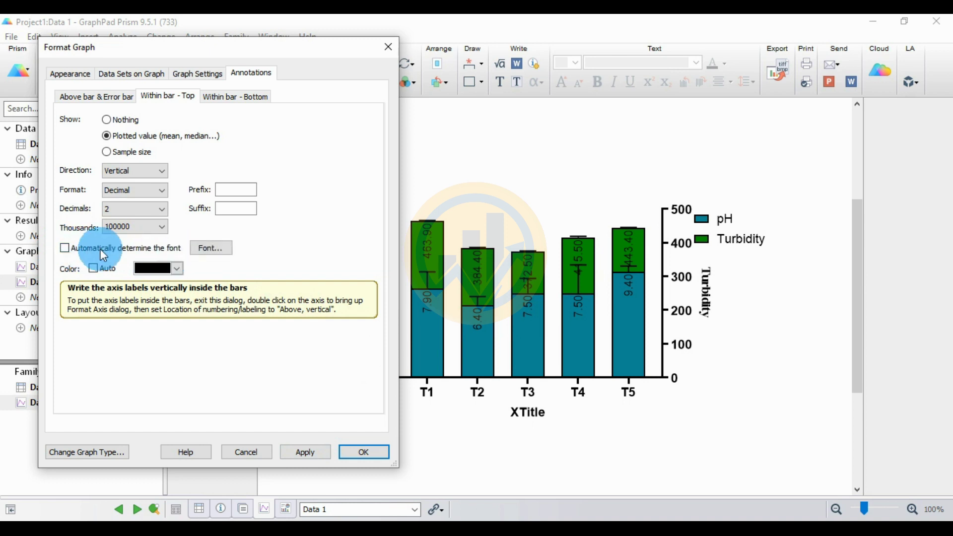
click(214, 248)
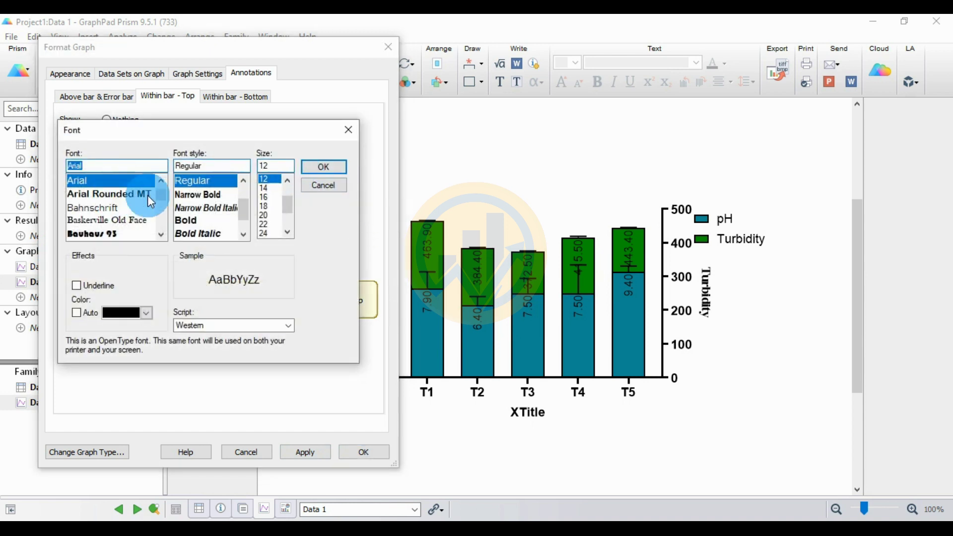
text(tim)
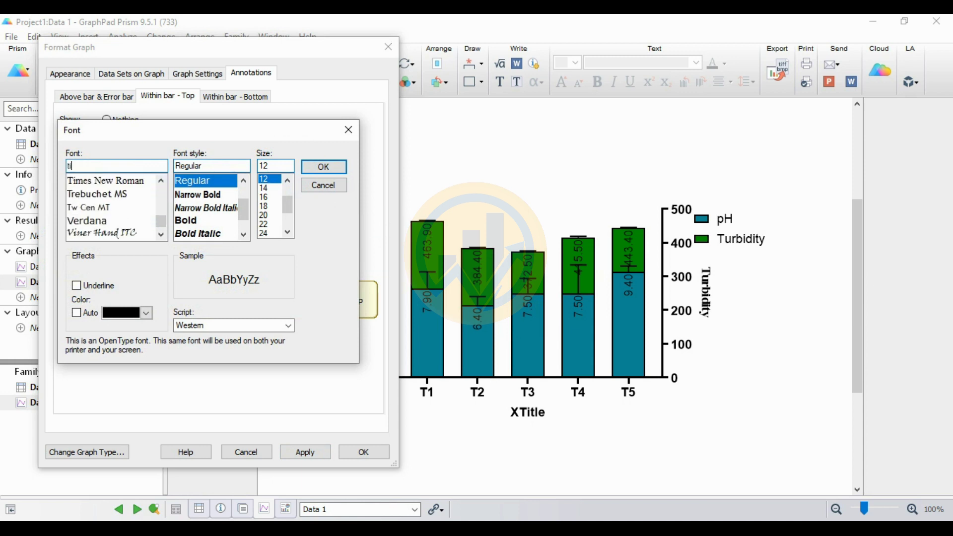
click(132, 181)
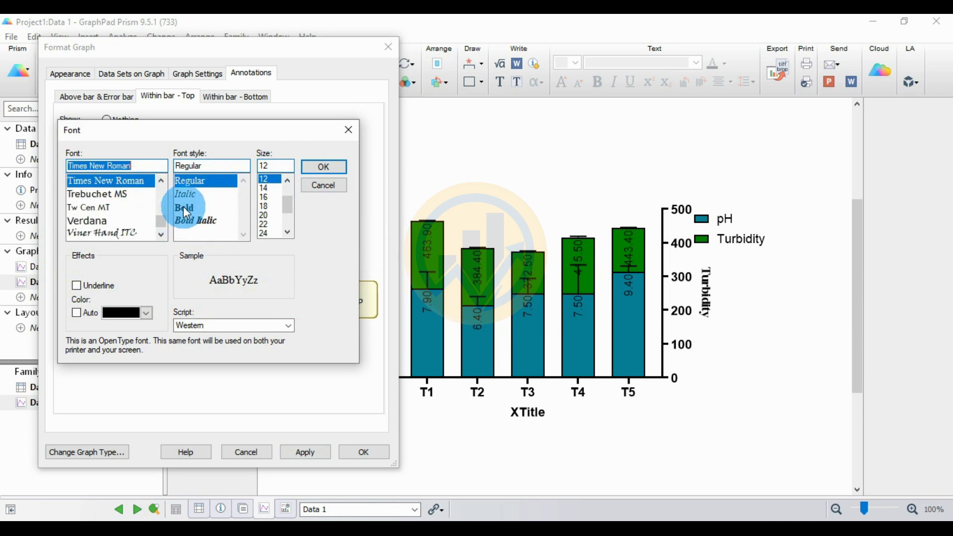
click(208, 215)
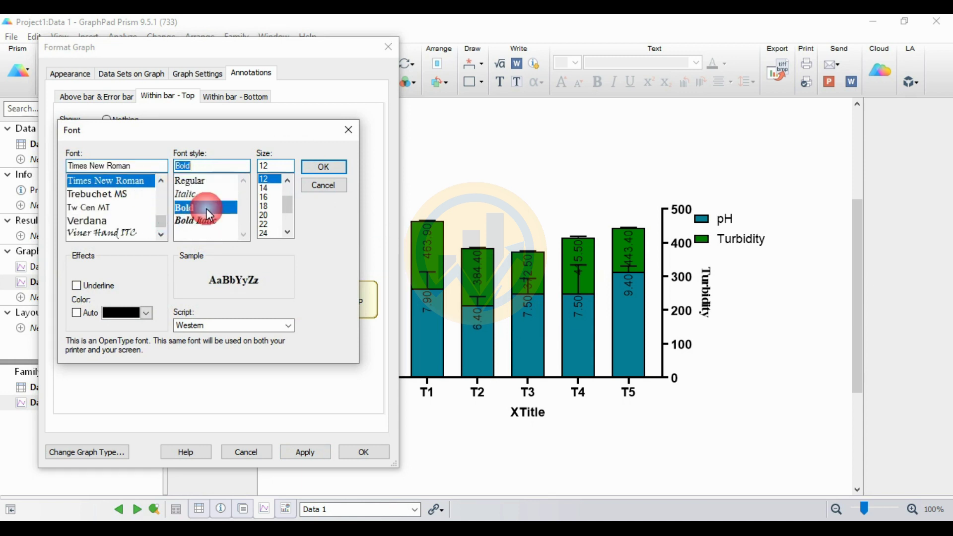
click(323, 167)
click(307, 450)
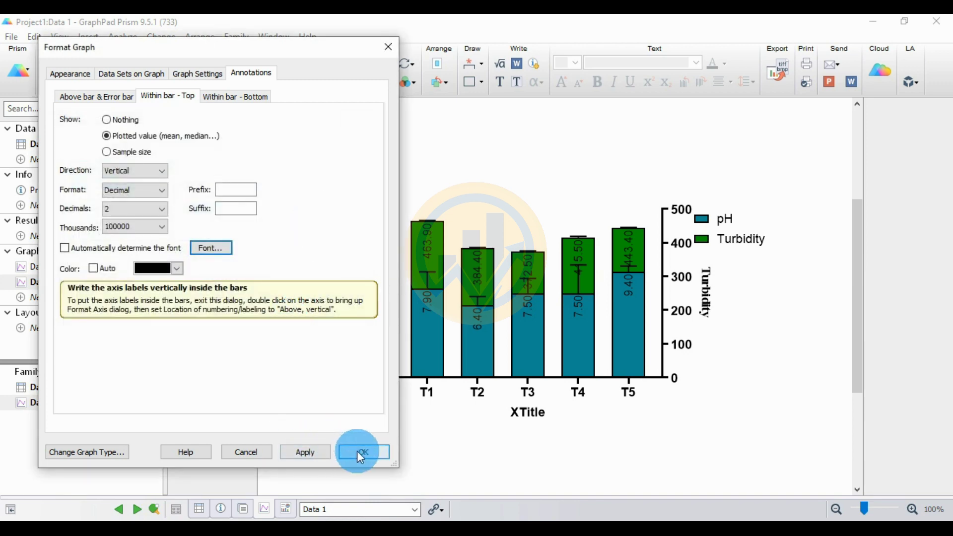
click(357, 451)
click(555, 296)
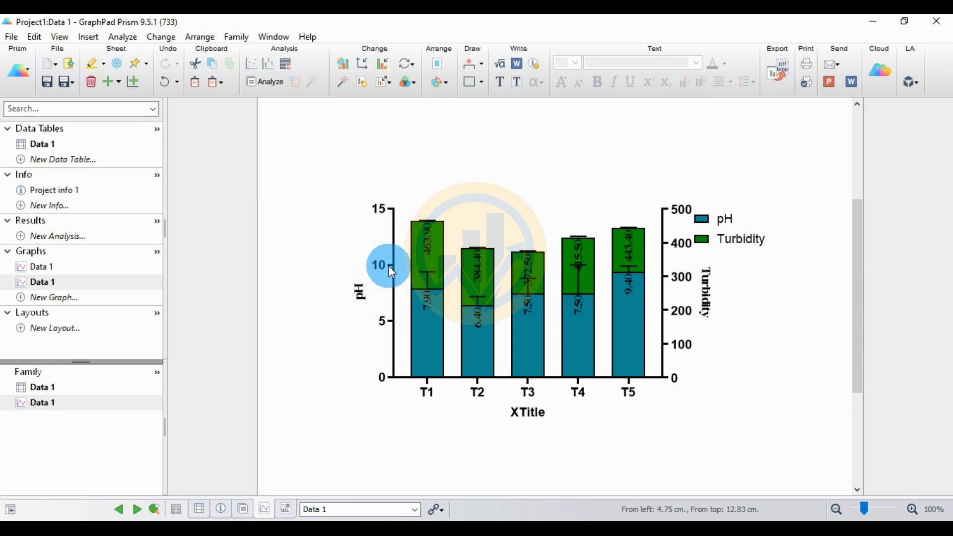
Turn off the automatic range for the left Y axis and set its minimum to 5
click(361, 64)
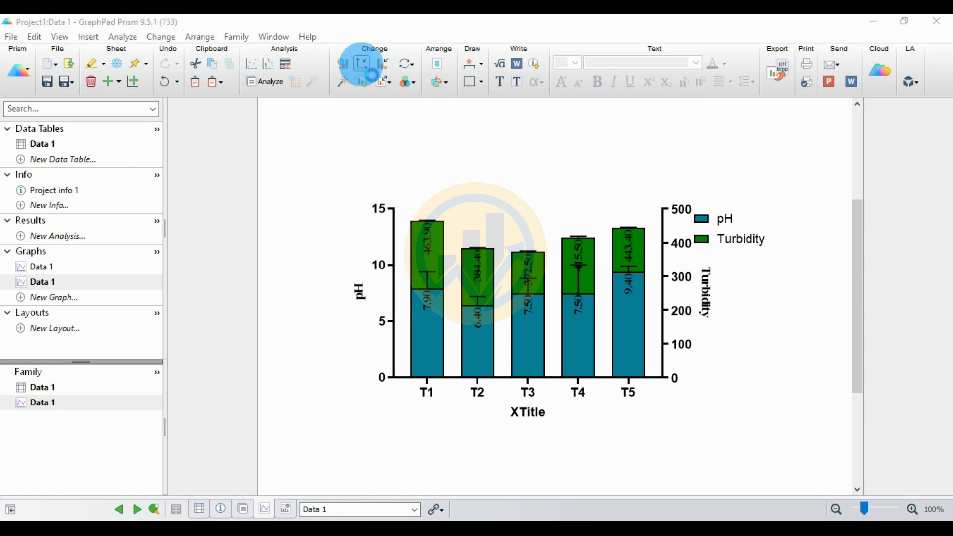
drag(449, 81, 193, 79)
click(101, 94)
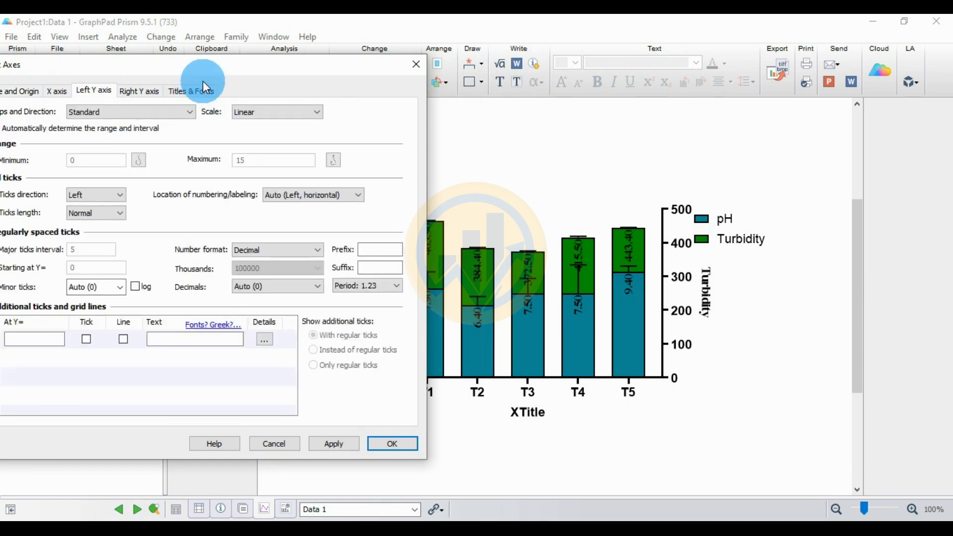
drag(194, 82, 768, 79)
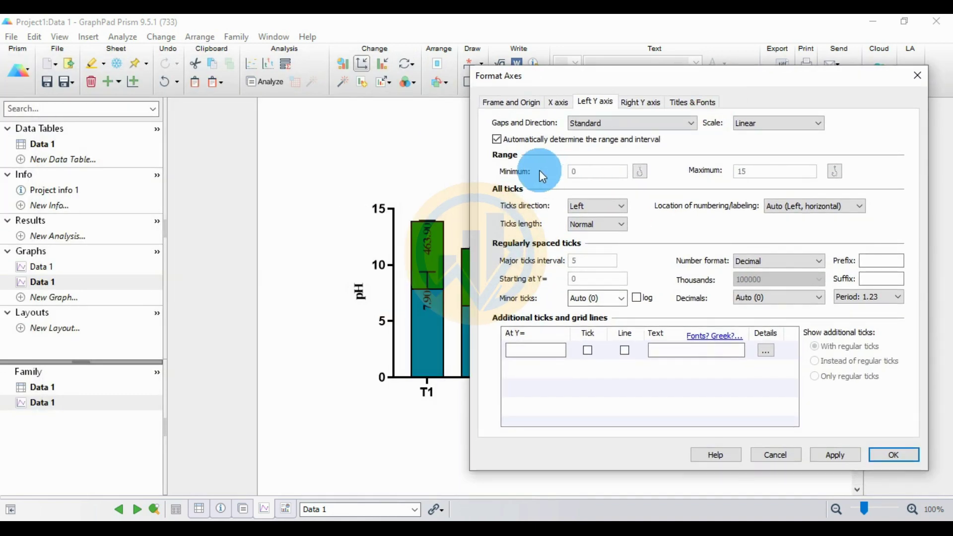
click(498, 139)
double_click(613, 180)
text(5)
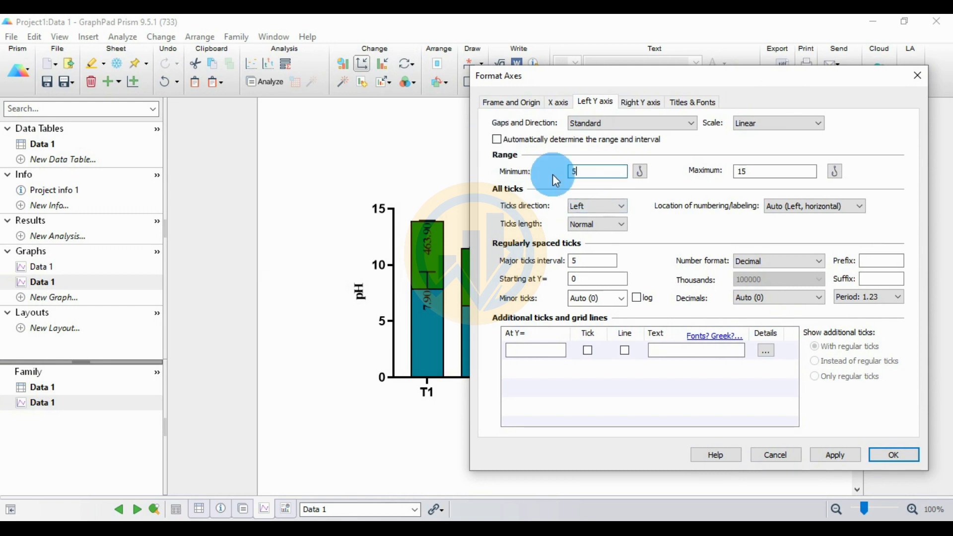
click(834, 454)
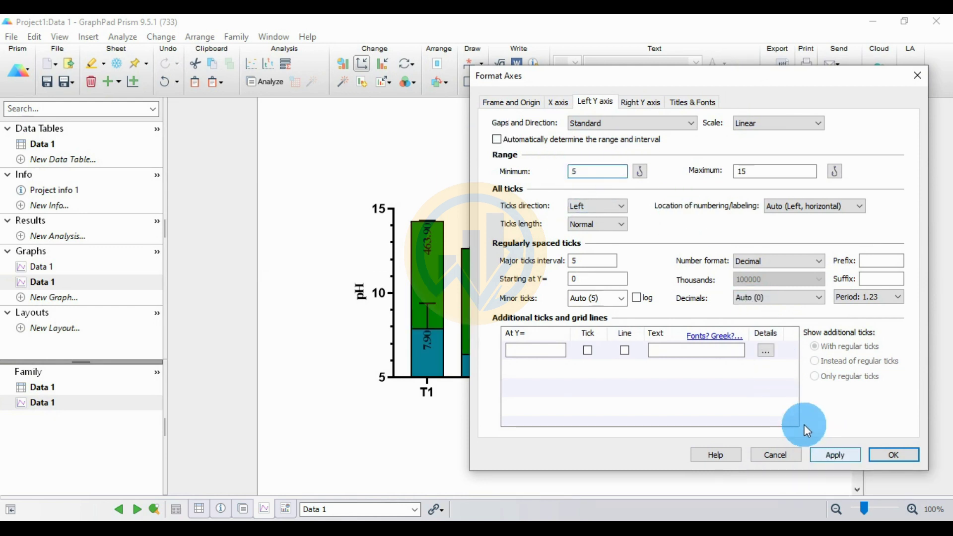
drag(780, 84, 810, 123)
click(406, 264)
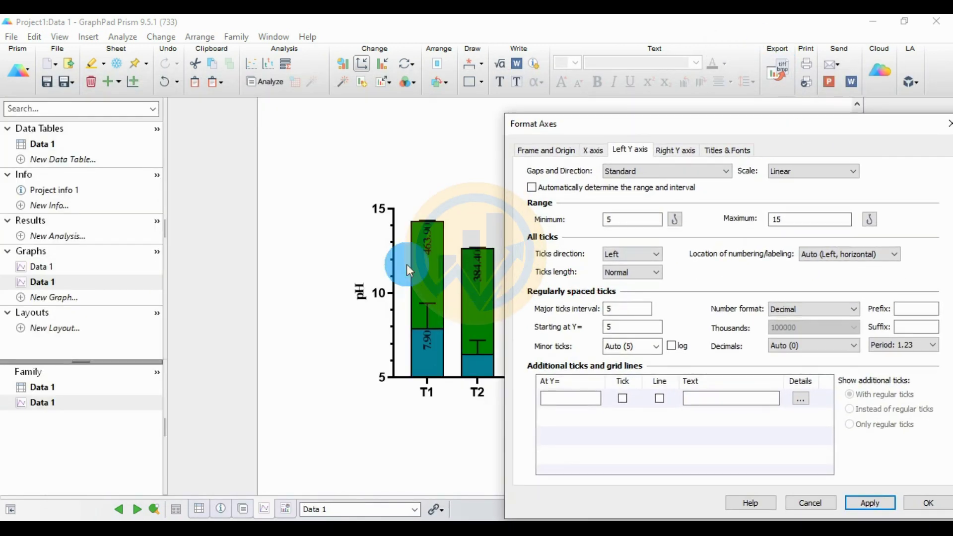
Set the major ticks interval of the left Y axis to 2
click(621, 309)
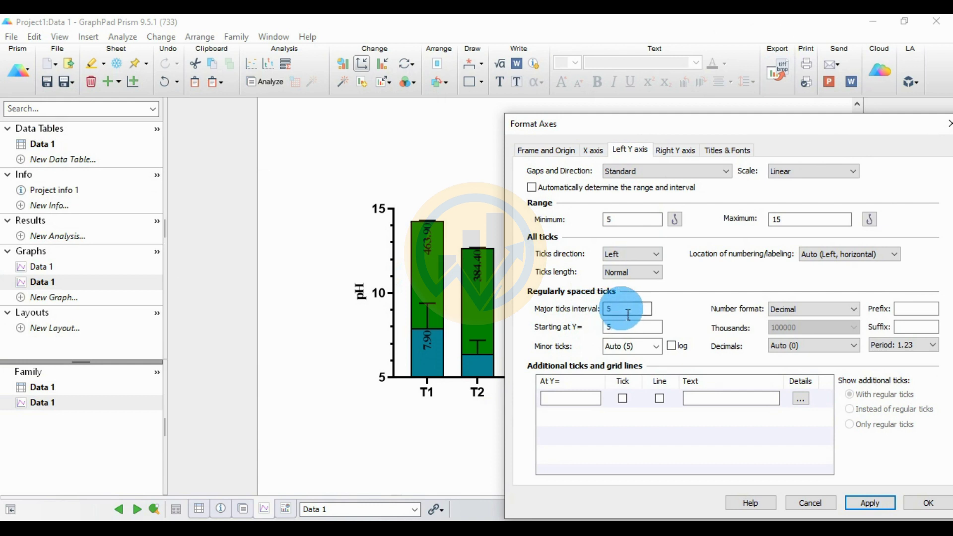
double_click(628, 315)
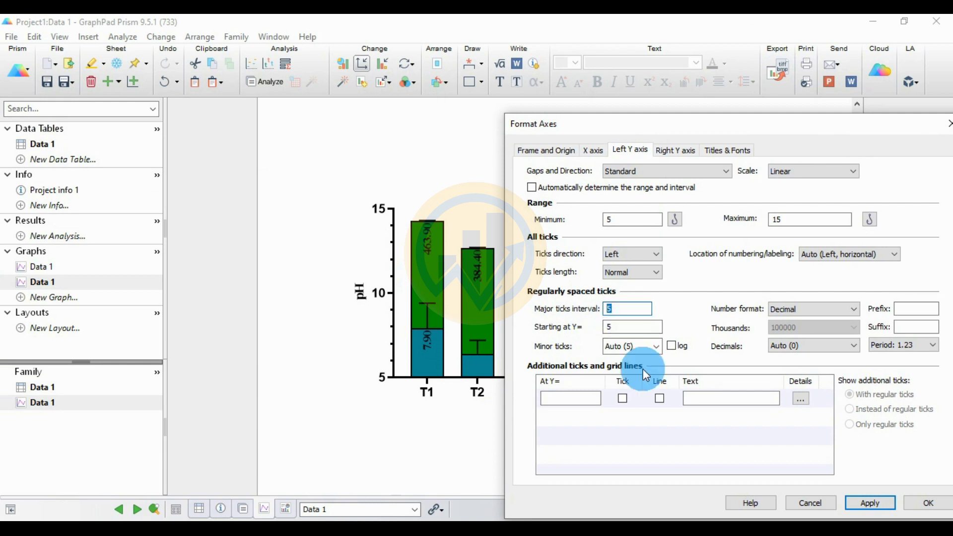
text(2)
click(872, 503)
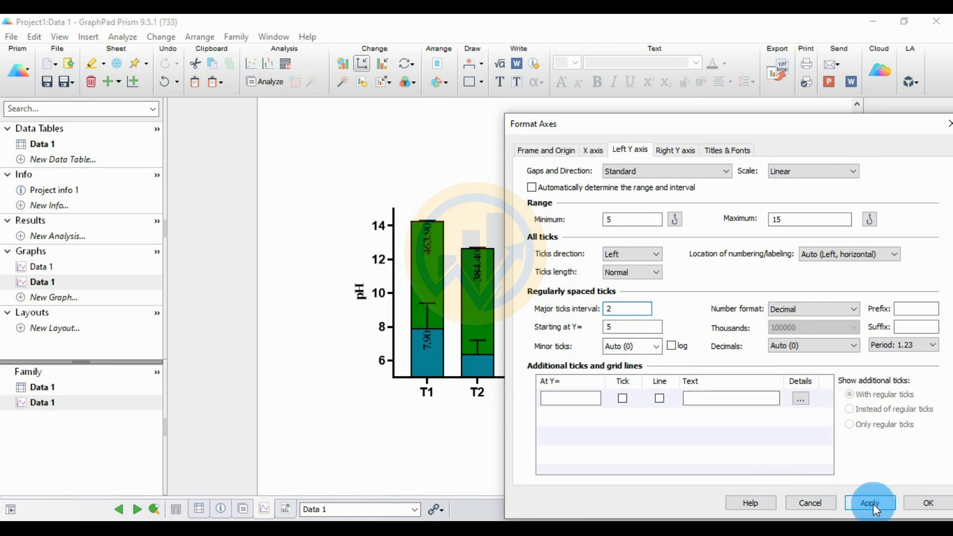
mouse_move(752, 117)
mouse_down()
mouse_move(734, 139)
mouse_move(344, 362)
mouse_move(538, 283)
mouse_move(763, 128)
mouse_up()
Set the major ticks interval of the left Y axis to 3
click(626, 221)
click(618, 319)
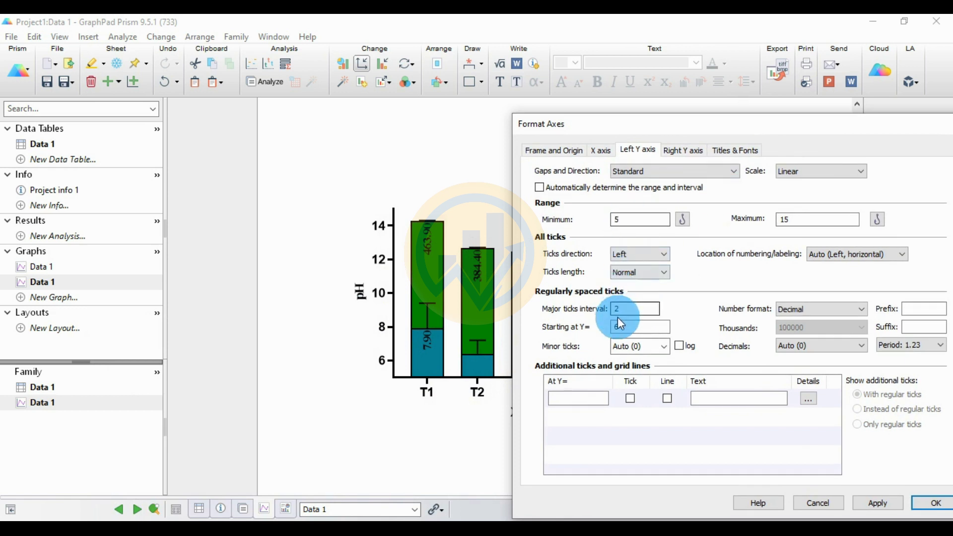
key(shift+Tab)
text(3)
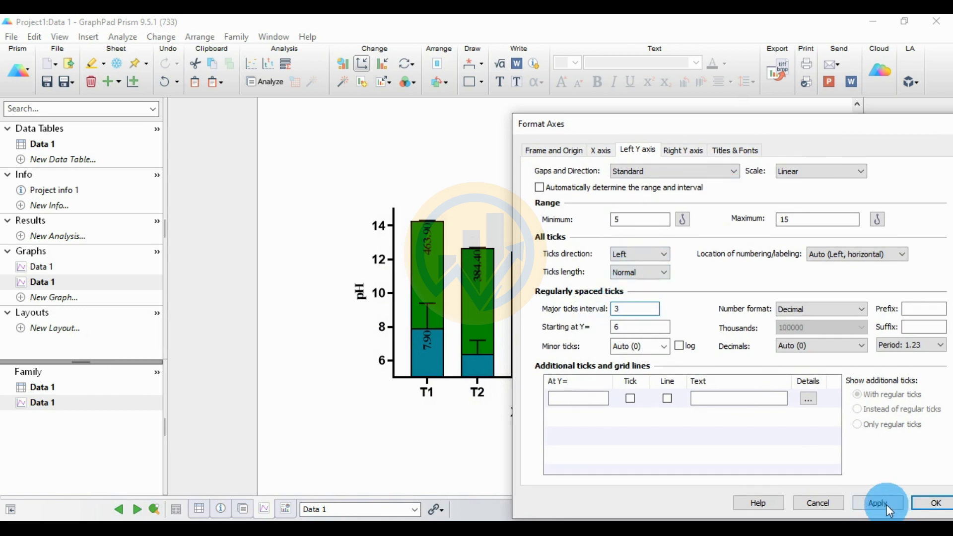
click(887, 505)
click(693, 187)
drag(755, 133, 680, 101)
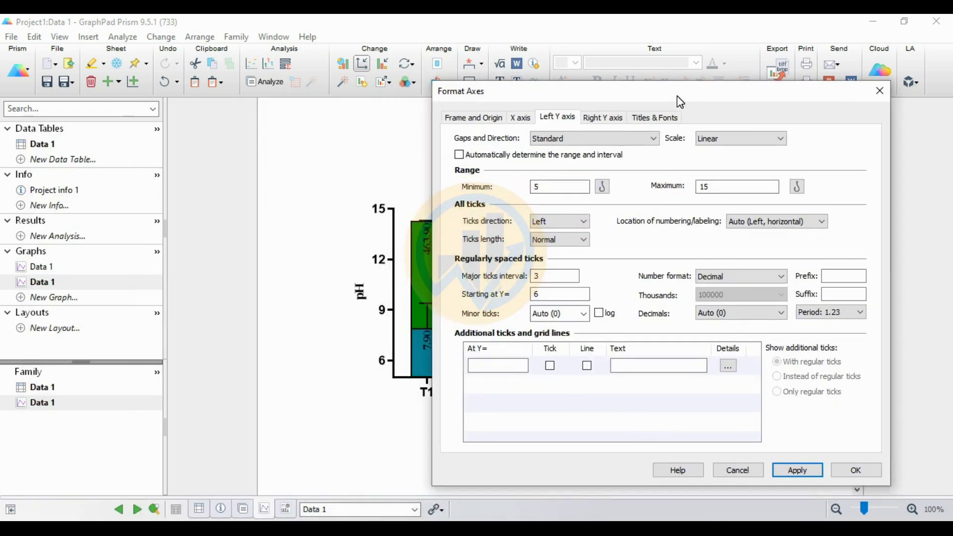
click(798, 472)
click(703, 222)
Turn off the automatic range for the right Y axis and set its major ticks interval to 200
drag(722, 93, 416, 117)
click(335, 128)
drag(446, 106, 290, 96)
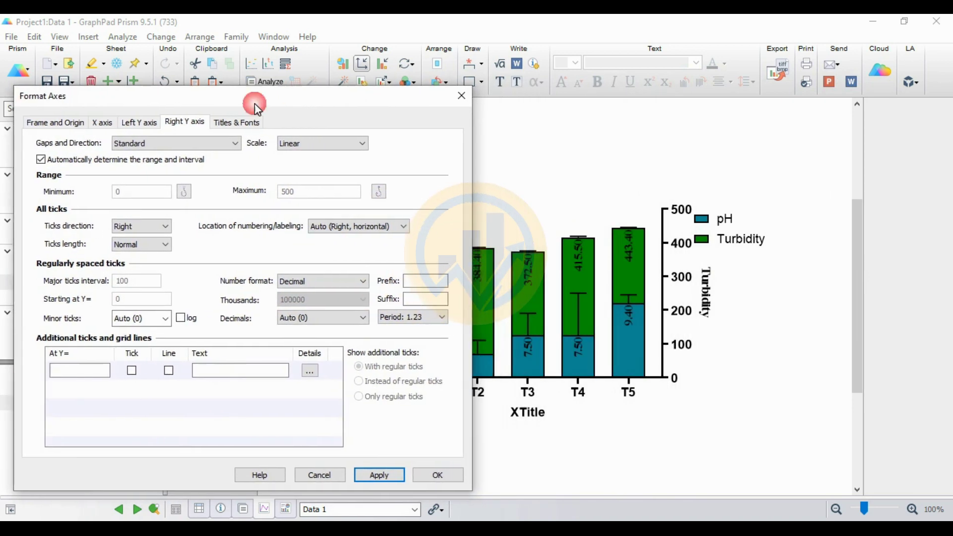
click(41, 159)
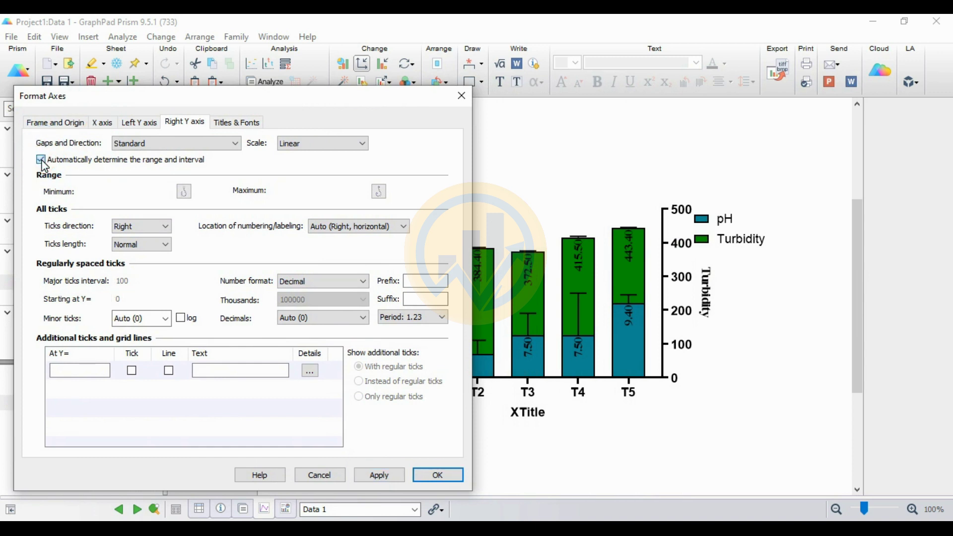
click(144, 288)
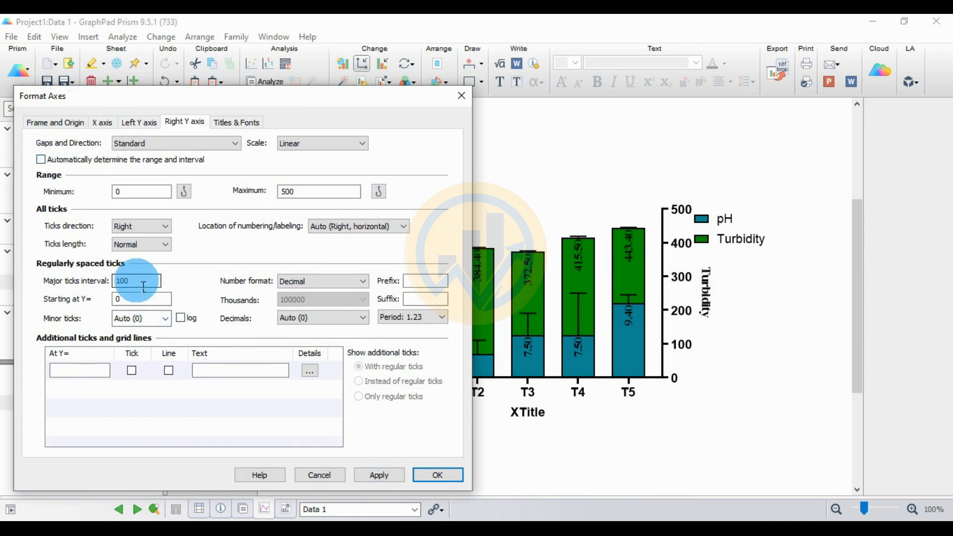
text(300)
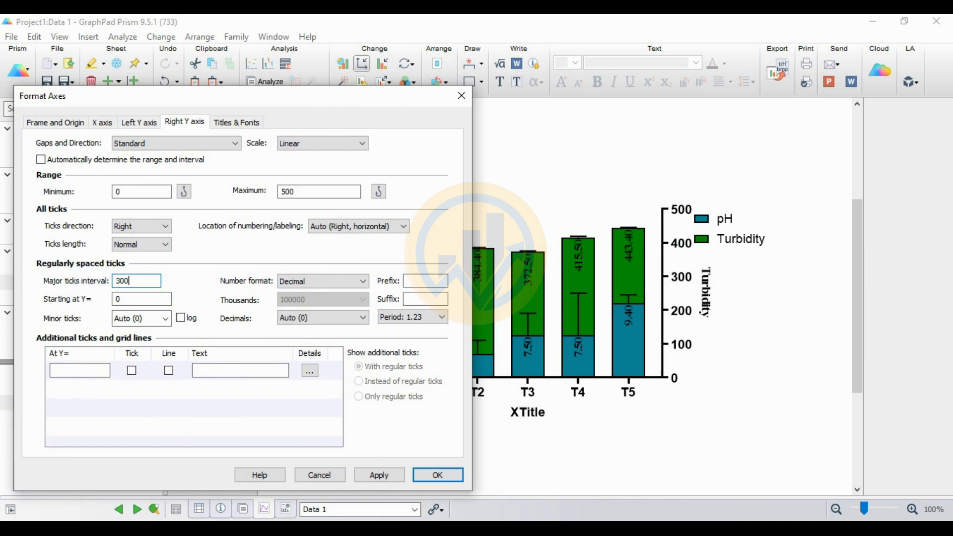
drag(154, 282, 90, 288)
text(20)
click(398, 476)
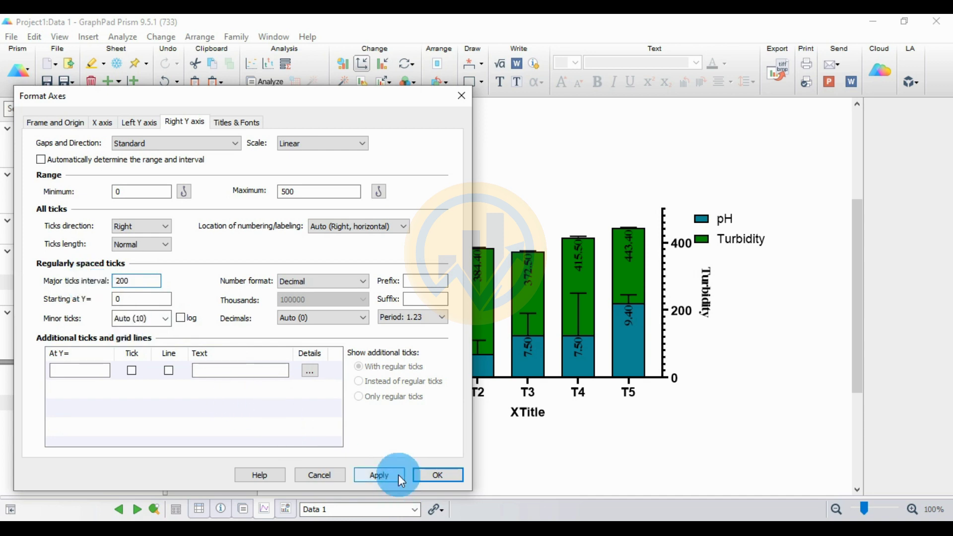
Set the major ticks interval of the right Y axis to 300
mouse_move(382, 108)
mouse_down()
mouse_move(500, 112)
mouse_move(303, 100)
mouse_move(397, 103)
mouse_up()
double_click(158, 275)
text(300)
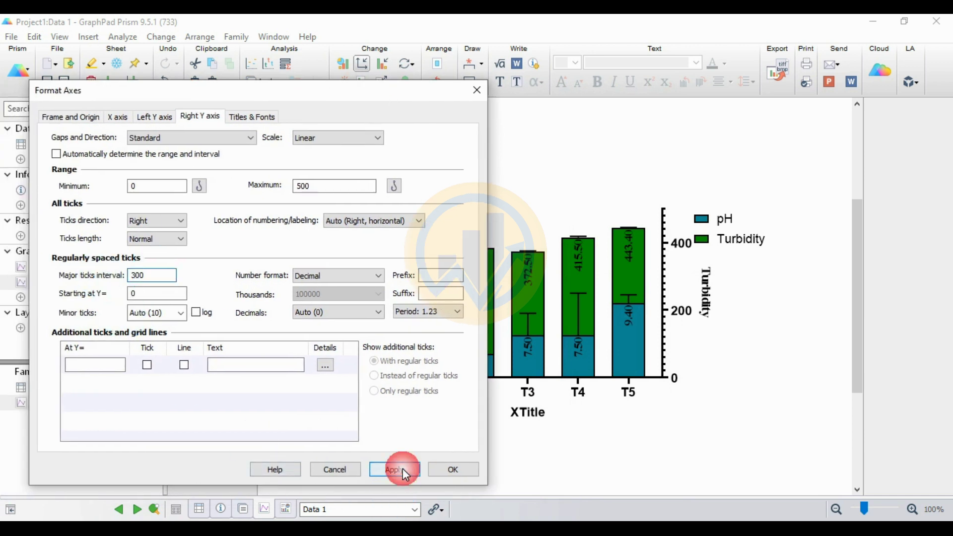
click(402, 469)
Set the major ticks interval of the right Y axis to 100 and confirm the axis formatting
double_click(149, 276)
click(134, 282)
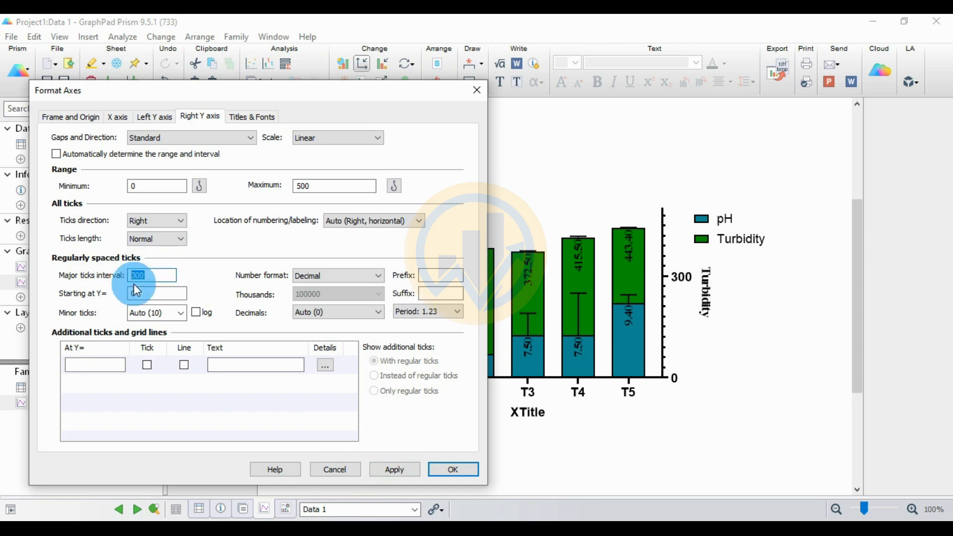
text(100)
click(400, 469)
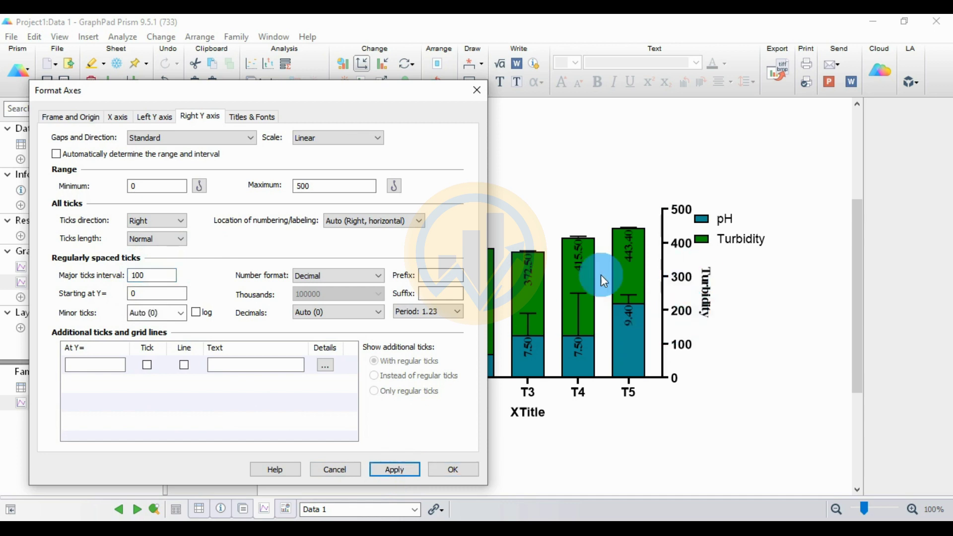
drag(347, 97, 442, 79)
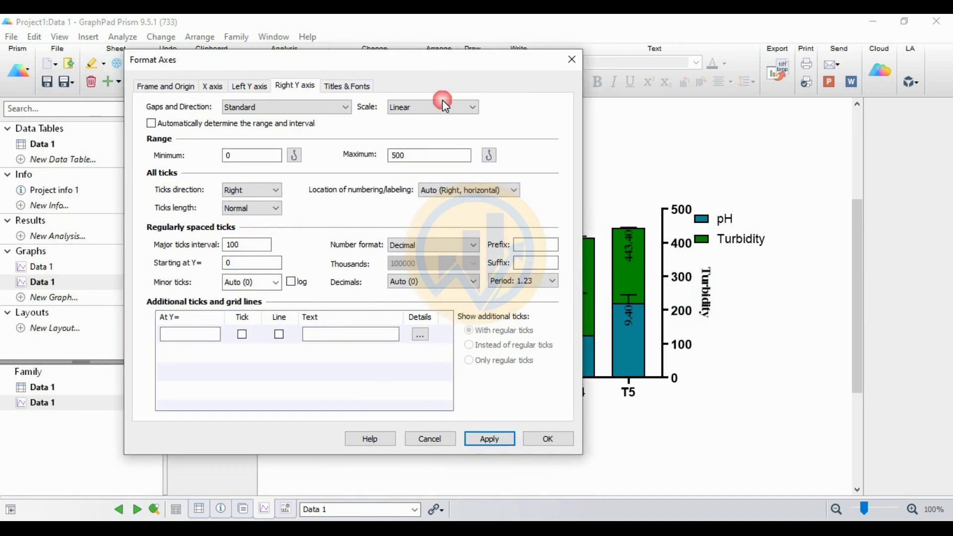
click(548, 439)
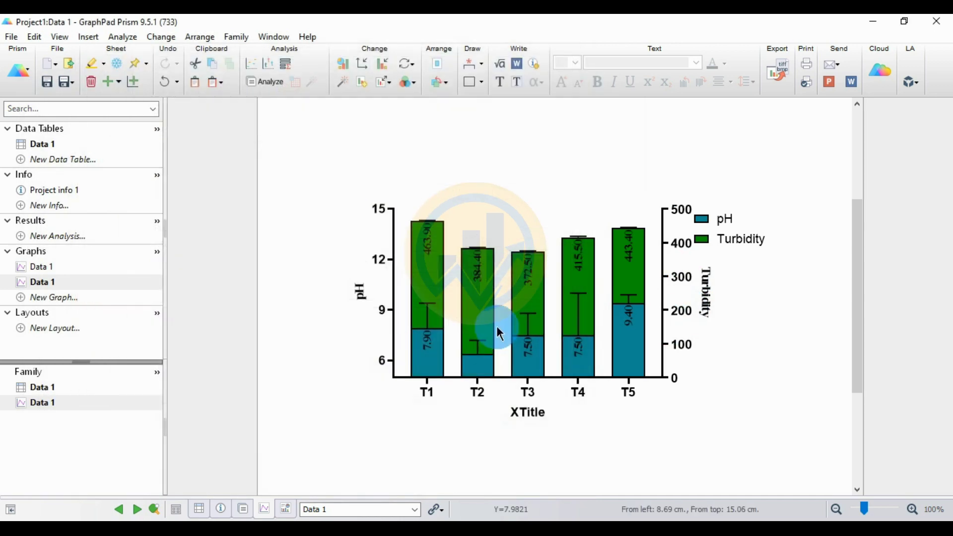
Give the graph a Plain Frame in the axis formatting and apply it
click(369, 75)
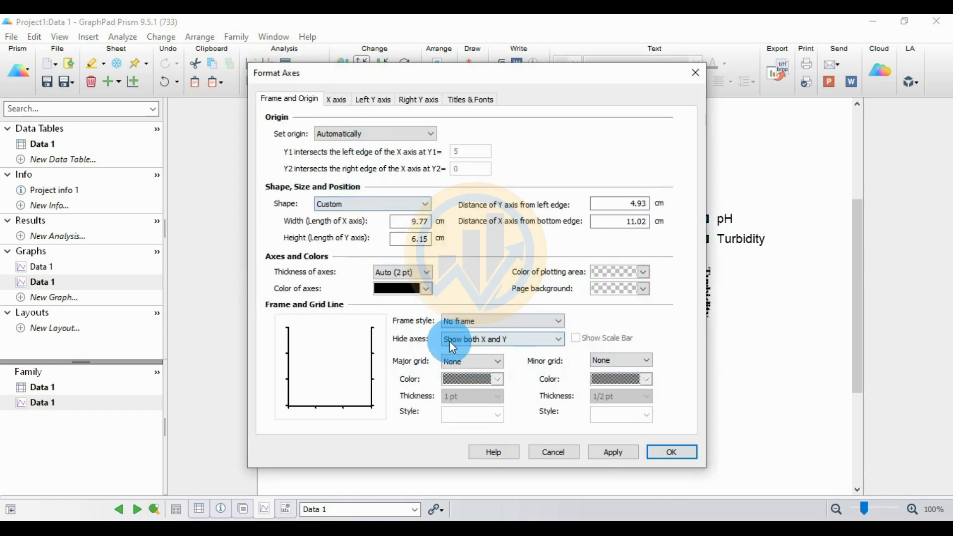
drag(495, 85, 283, 71)
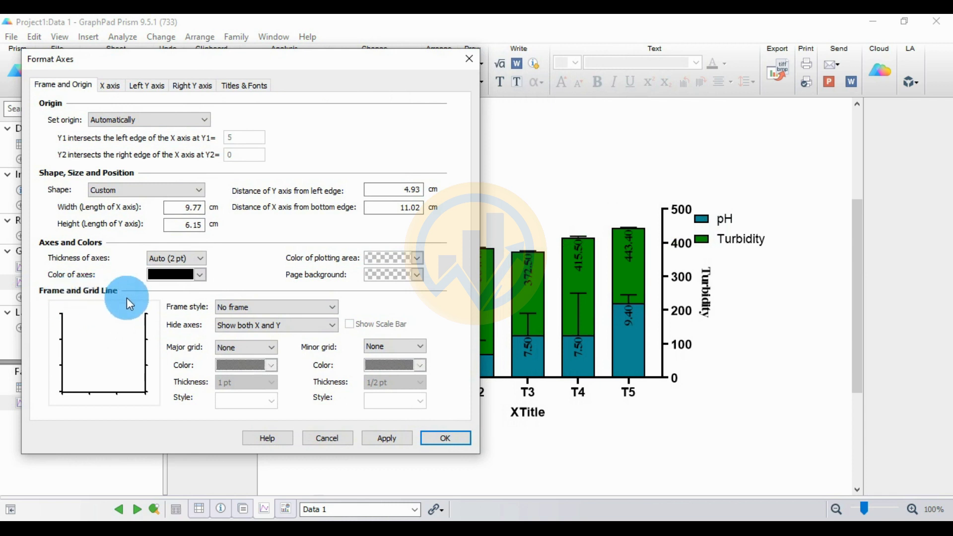
click(256, 308)
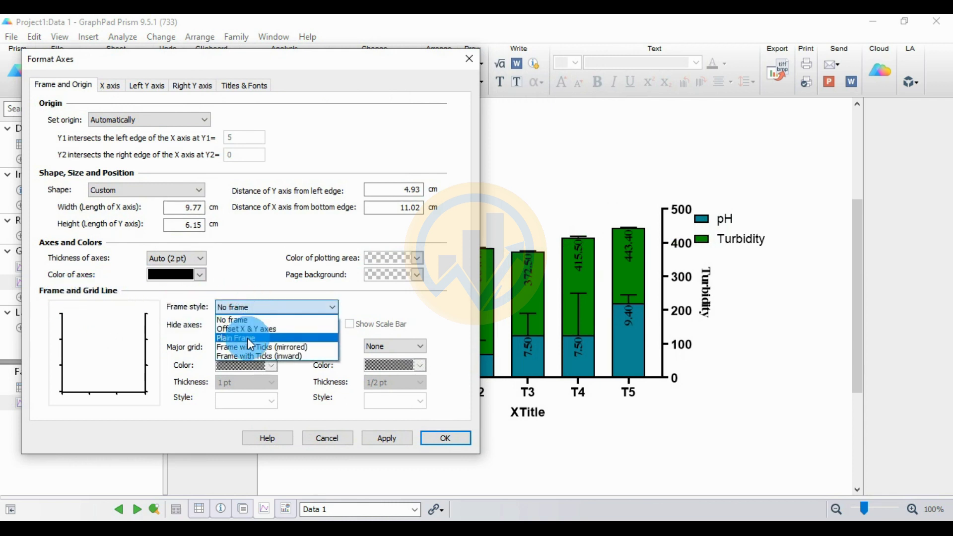
click(247, 338)
click(395, 441)
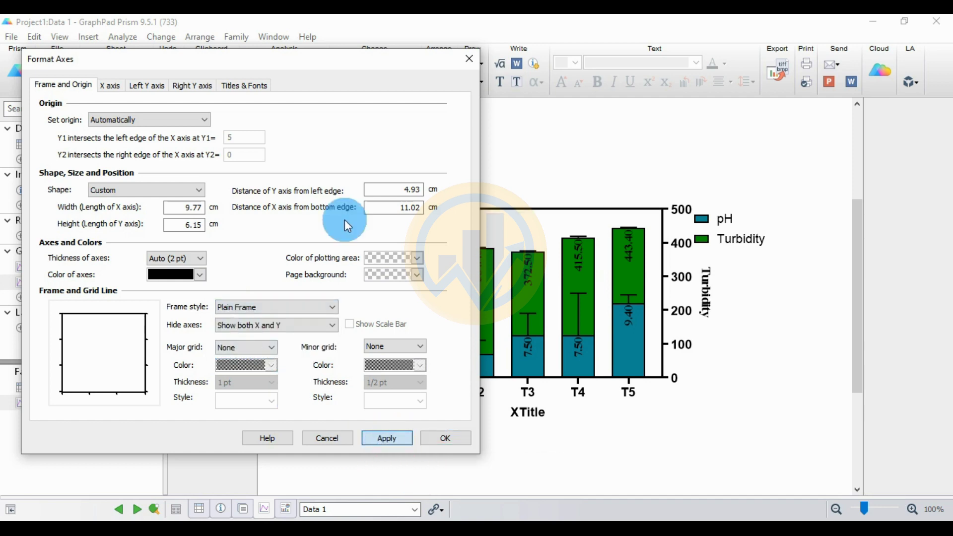
drag(338, 61, 387, 102)
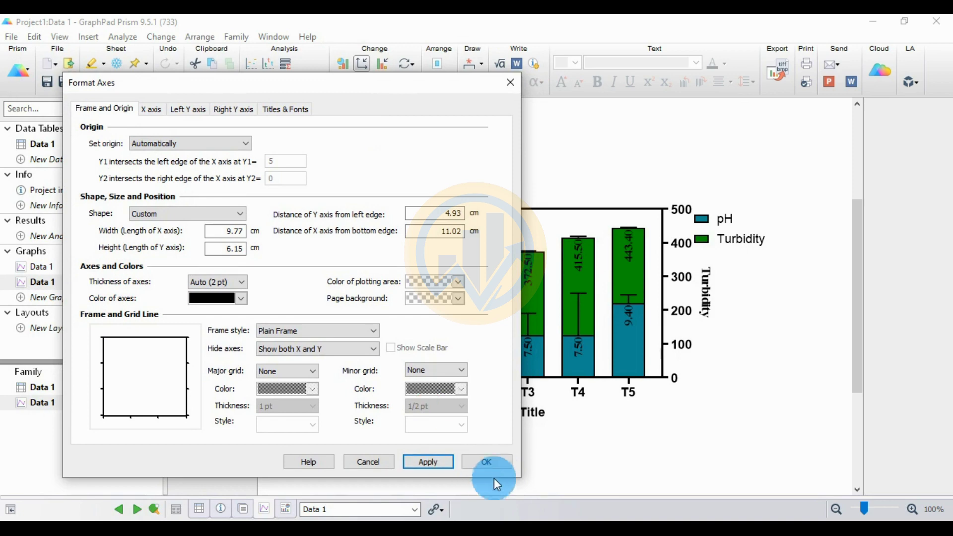
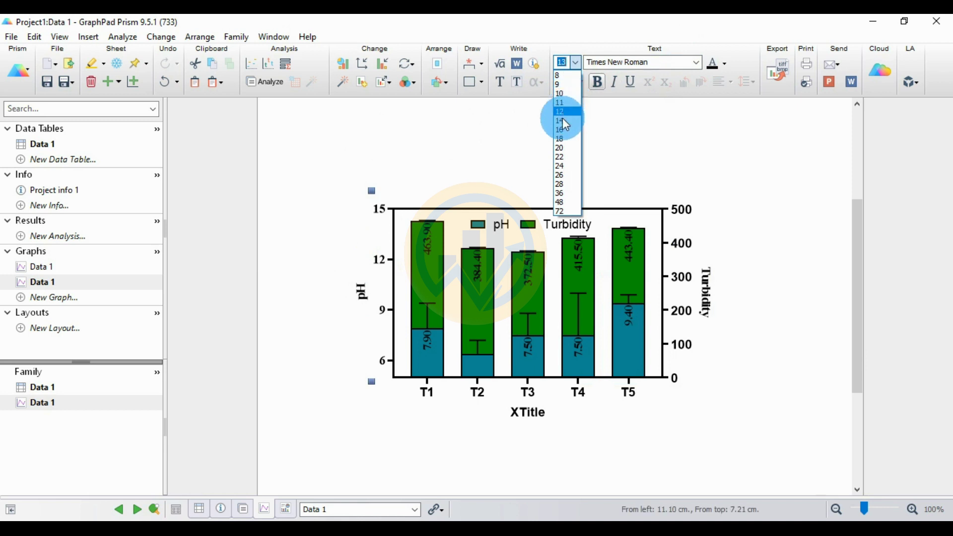
Format the right Y axis numbering in Times New Roman, size 14, to match the pH and Turbidity axis titles
click(603, 143)
double_click(361, 293)
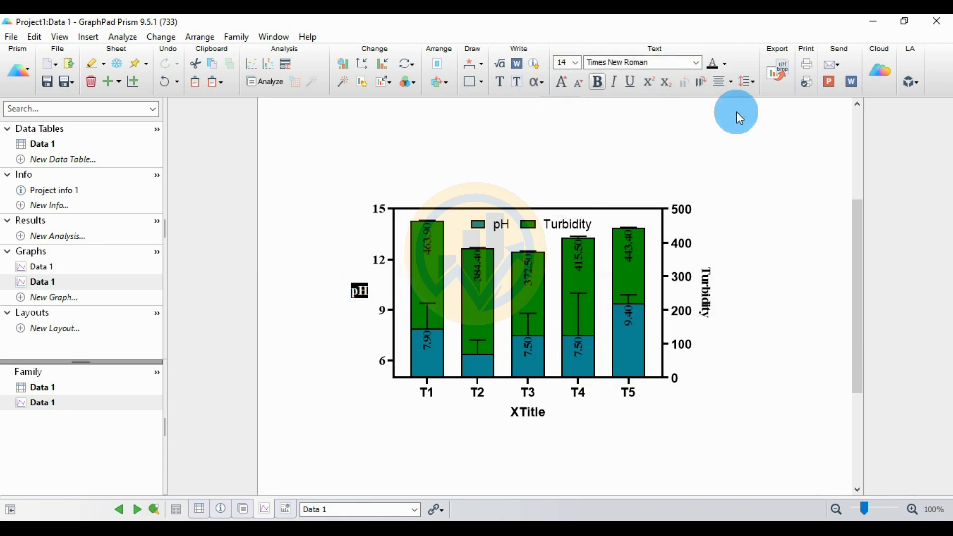
click(682, 276)
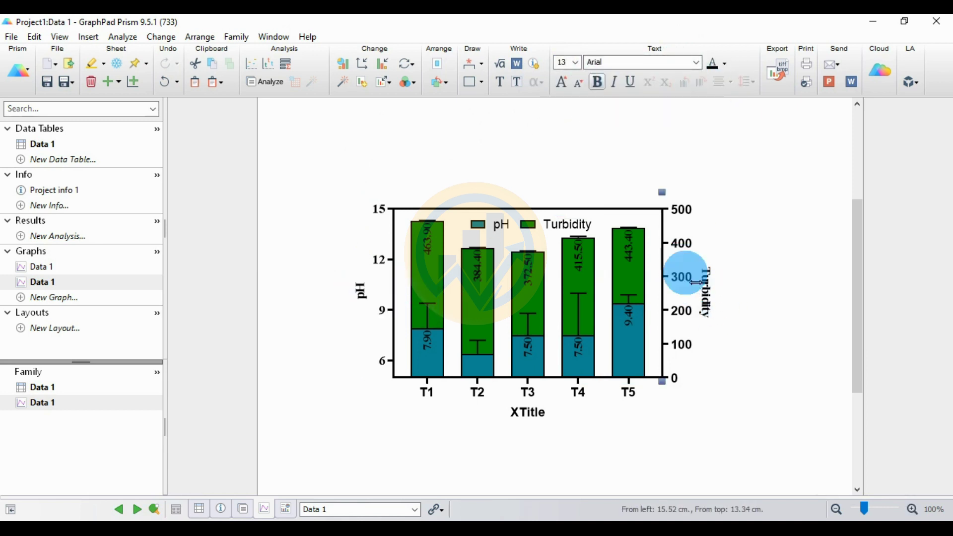
click(696, 63)
click(607, 68)
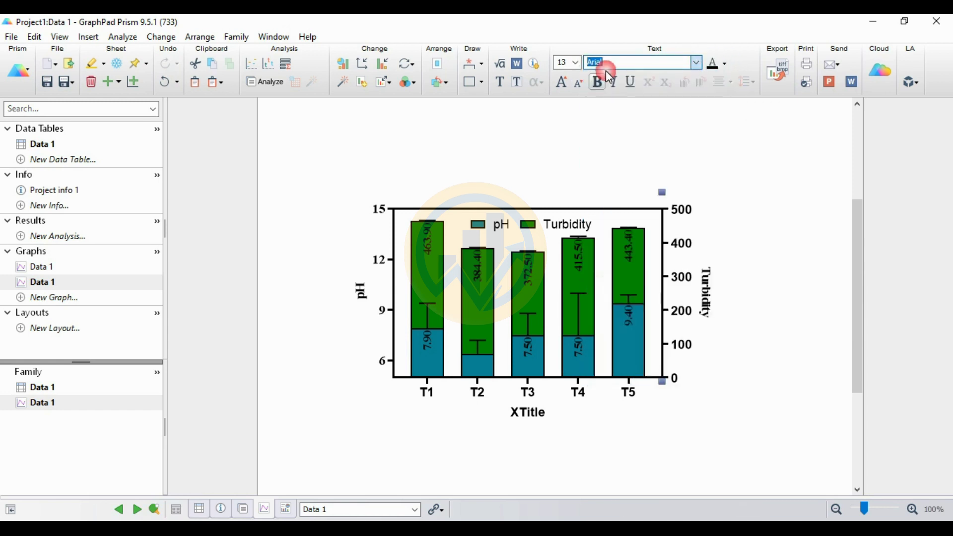
click(575, 63)
click(573, 121)
double_click(706, 297)
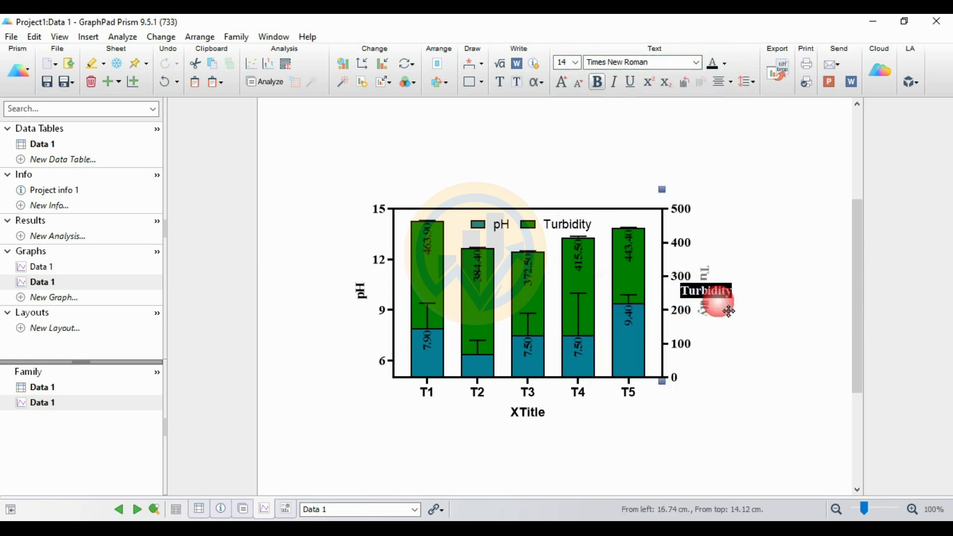
Replace the X axis title with "Water Sample Test", copied from cell A2 of the Excel data sheet
click(553, 410)
double_click(540, 414)
key(BackSpace)
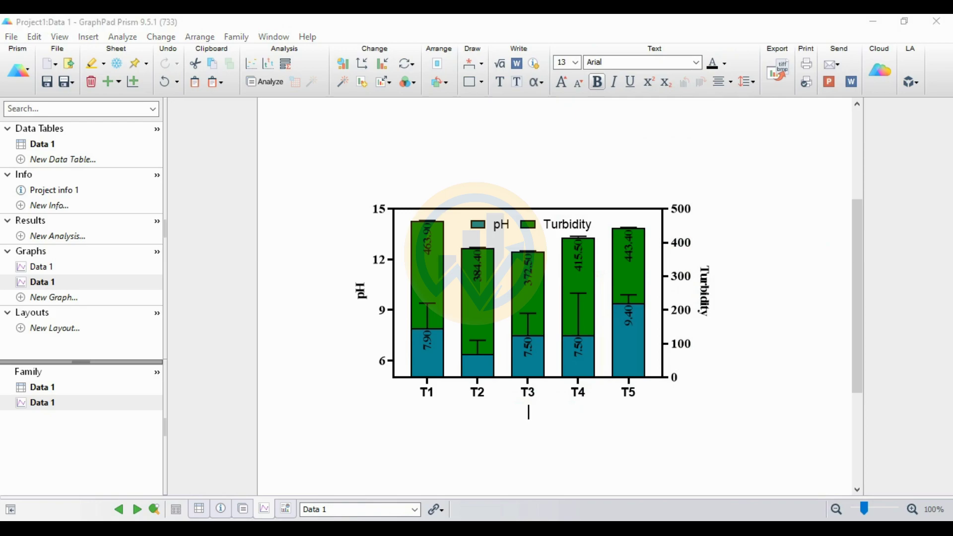
key(alt+Tab)
click(77, 187)
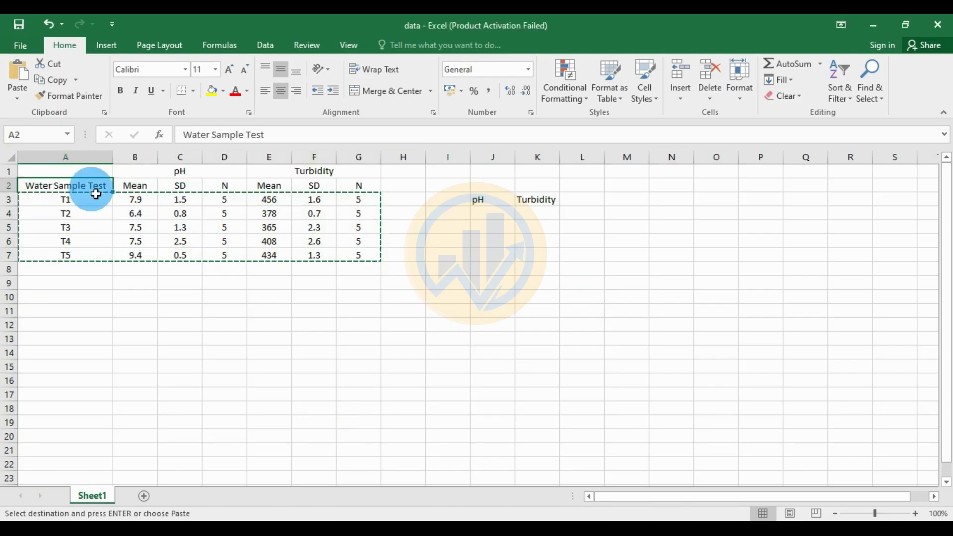
key(ctrl+c)
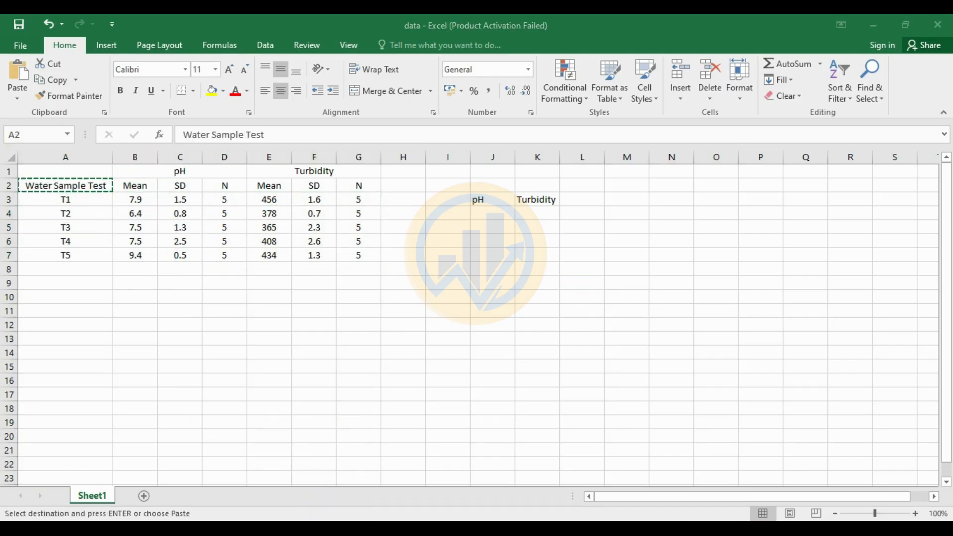
key(alt+Tab)
click(539, 419)
key(ctrl+v)
Change the X axis title "Water Sample Test" to Times New Roman and adjust its font size
drag(590, 412, 513, 425)
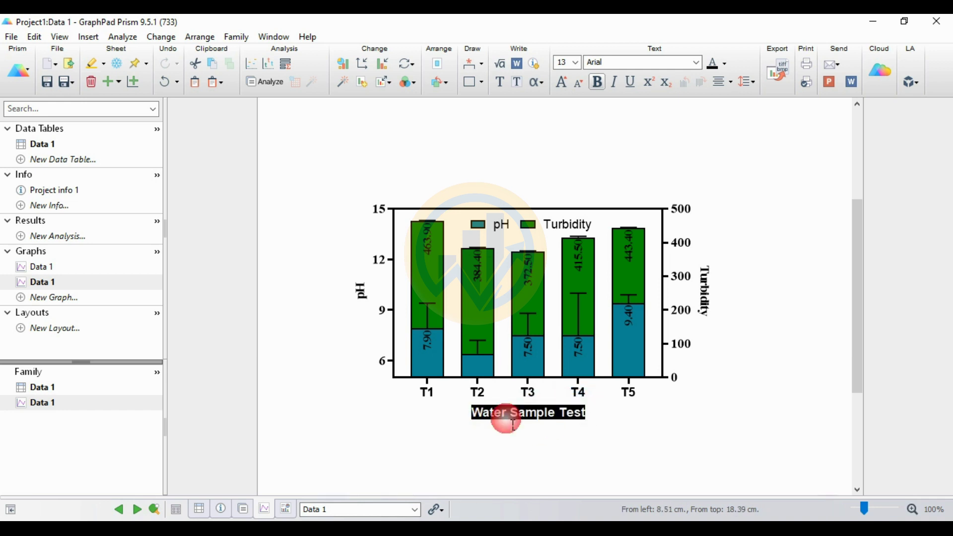
click(696, 62)
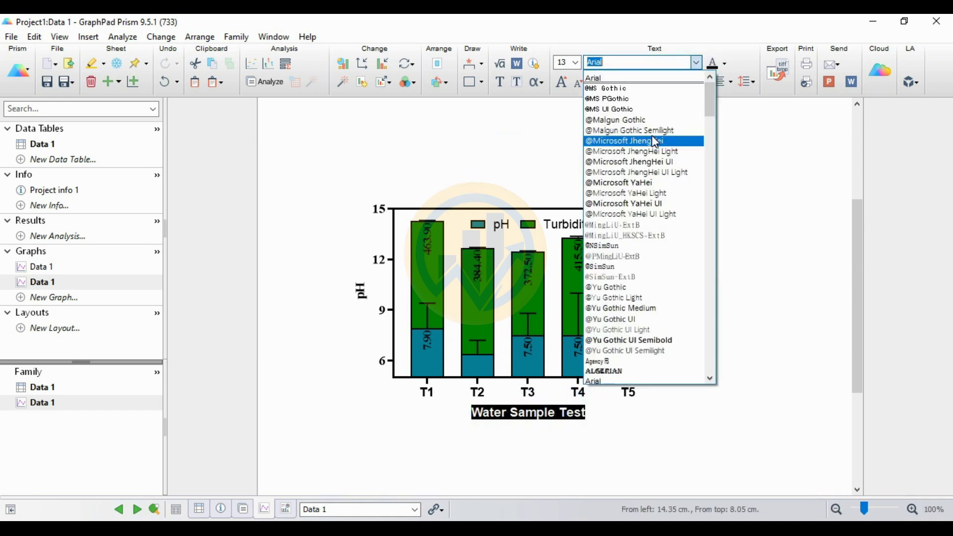
click(626, 71)
click(576, 63)
click(565, 129)
Format the T1 to T5 labels of the X axis in Times New Roman, size 14
click(596, 410)
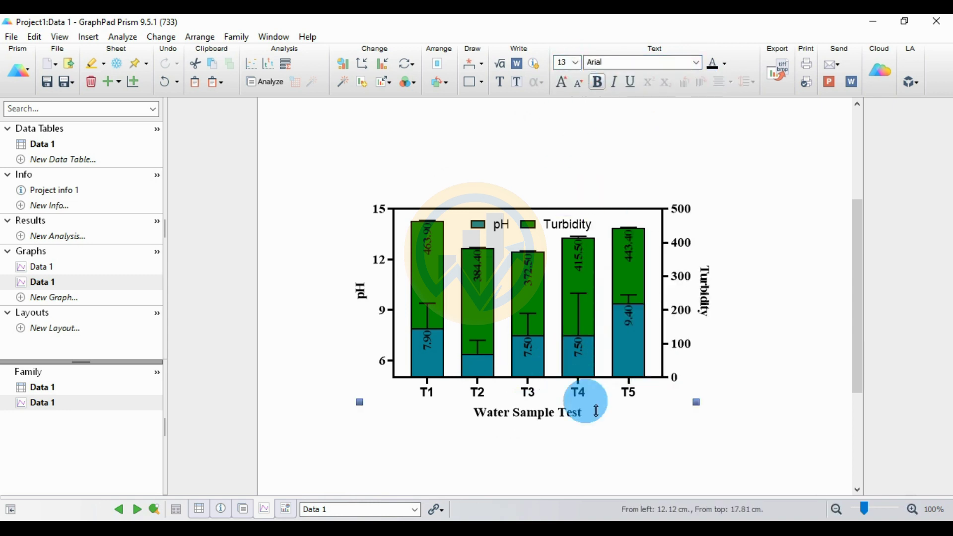
click(575, 62)
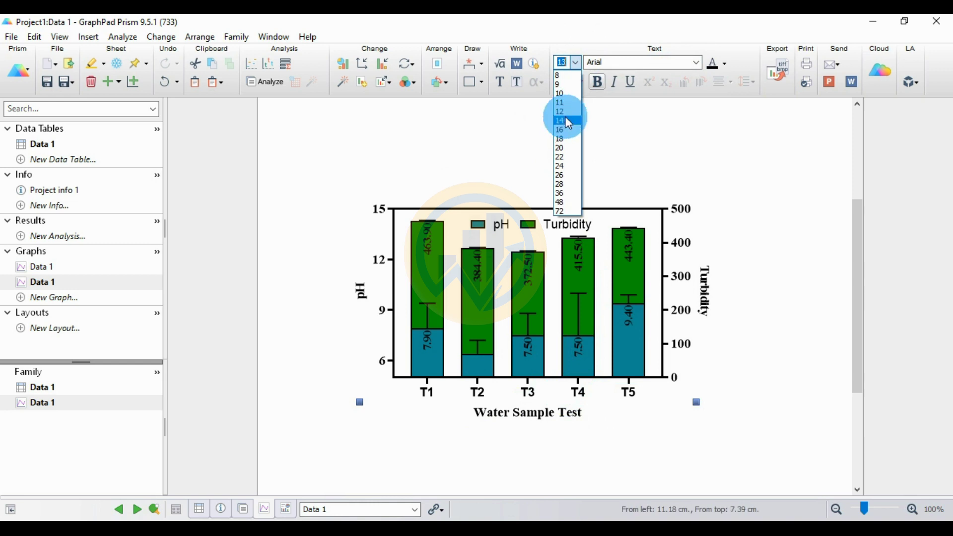
click(568, 120)
click(697, 62)
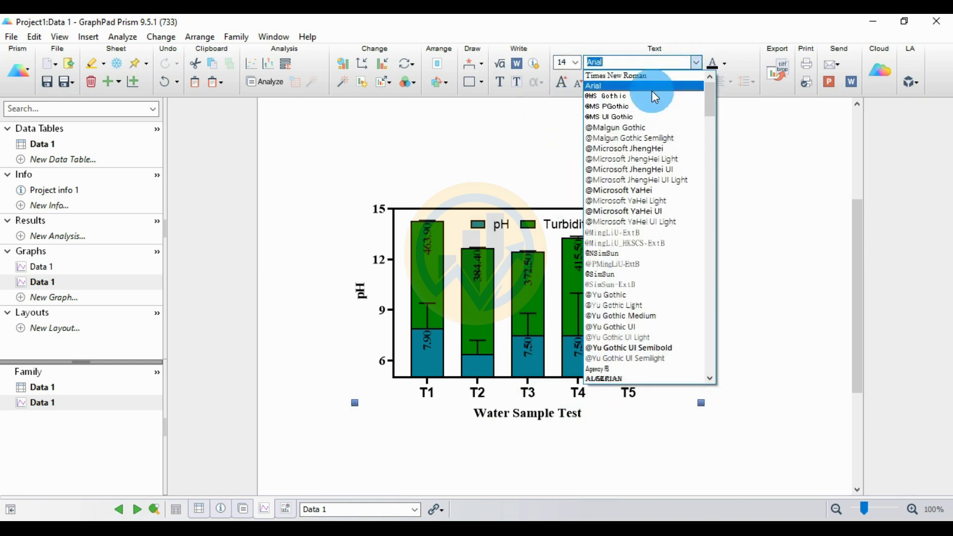
click(645, 76)
click(592, 185)
Format both legend entries, pH and Turbidity, in Times New Roman, size 14
click(573, 235)
shift+click(505, 229)
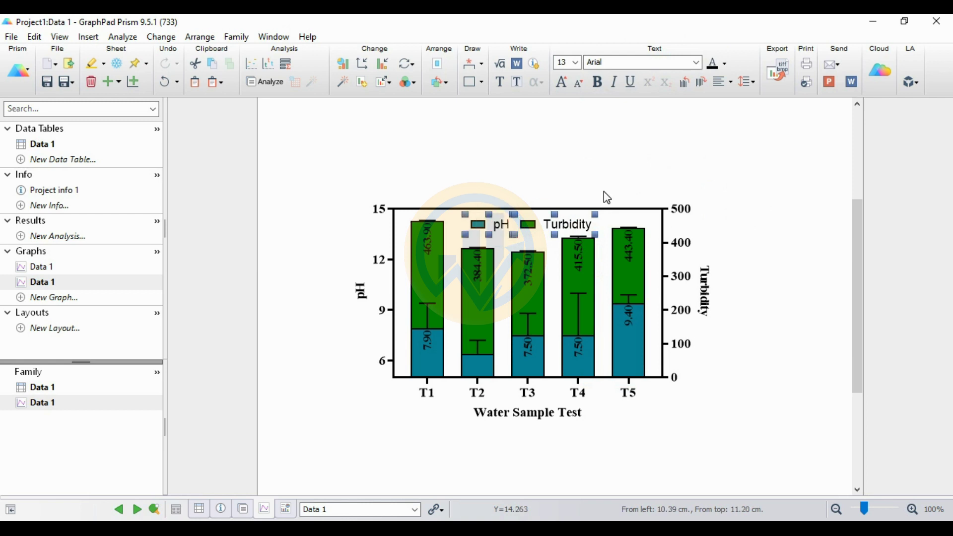
click(697, 62)
scroll(655, 107, up, 1)
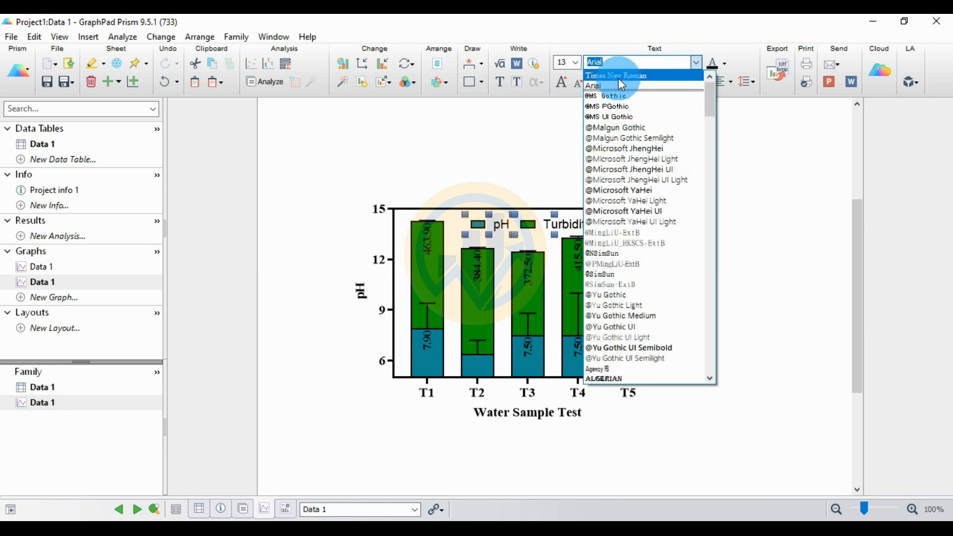
click(618, 77)
click(575, 62)
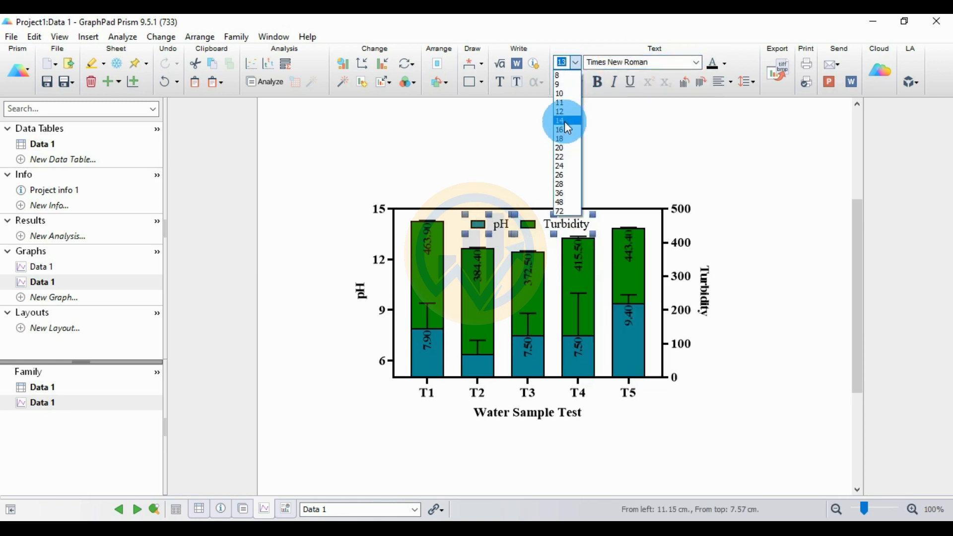
click(565, 121)
click(683, 163)
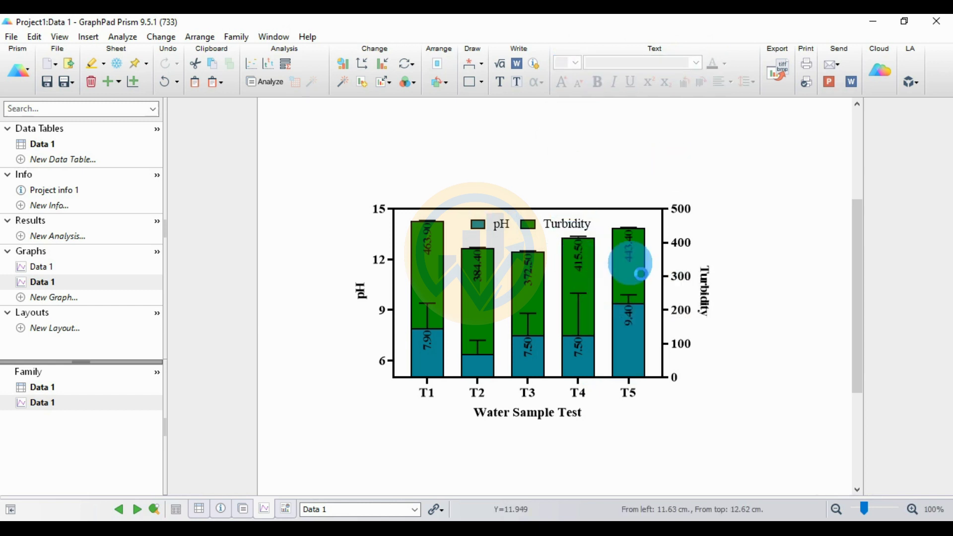
Set the annotations at the top within the bars to show the plotted value in Times New Roman, Regular, size 12
double_click(629, 263)
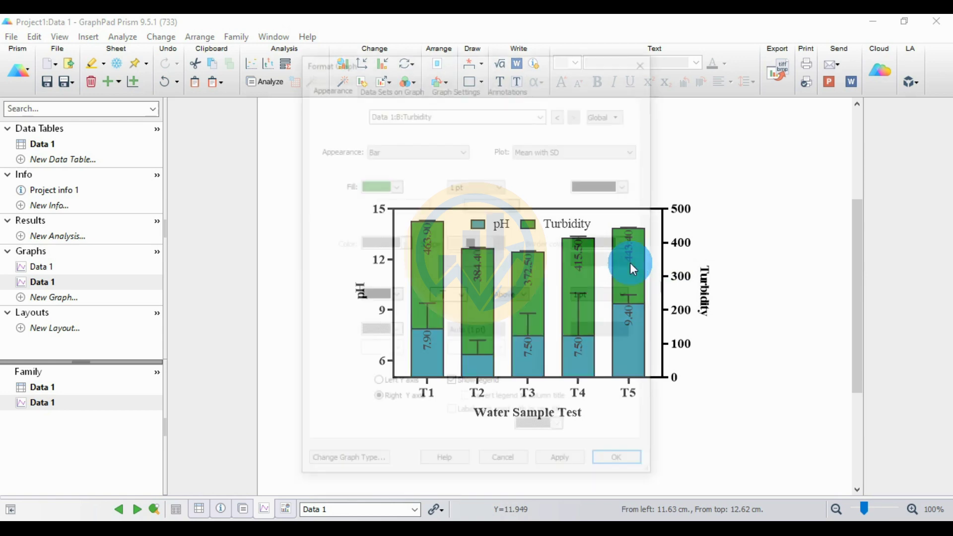
drag(552, 65, 314, 66)
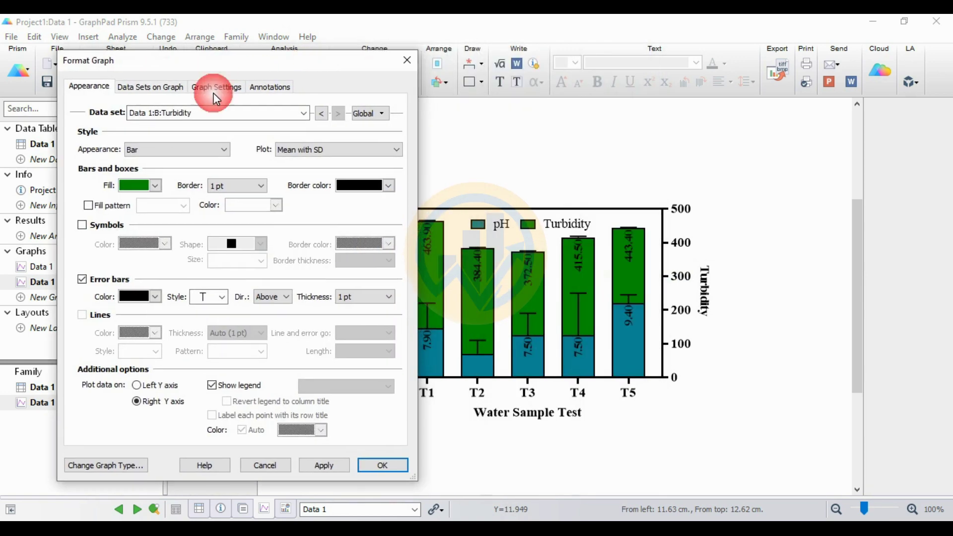
click(268, 86)
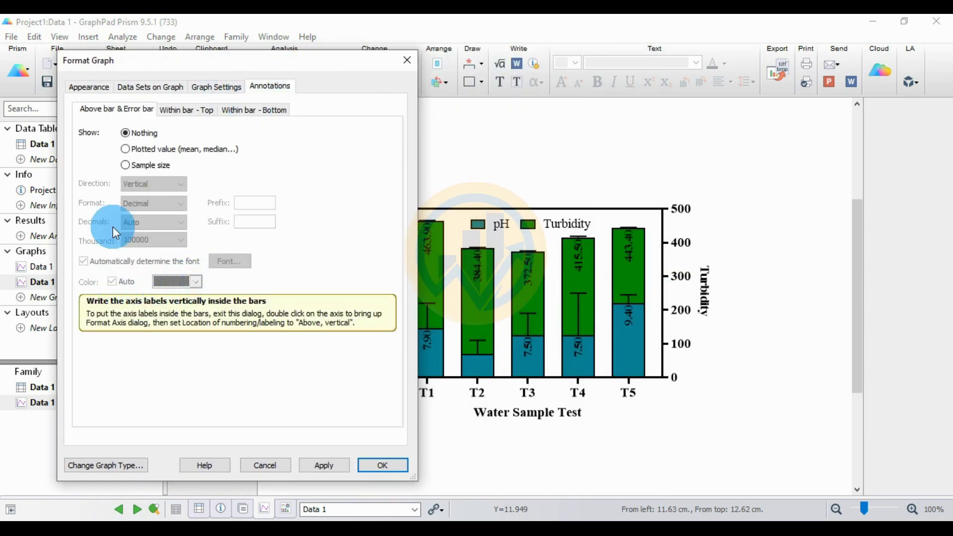
click(251, 115)
click(194, 112)
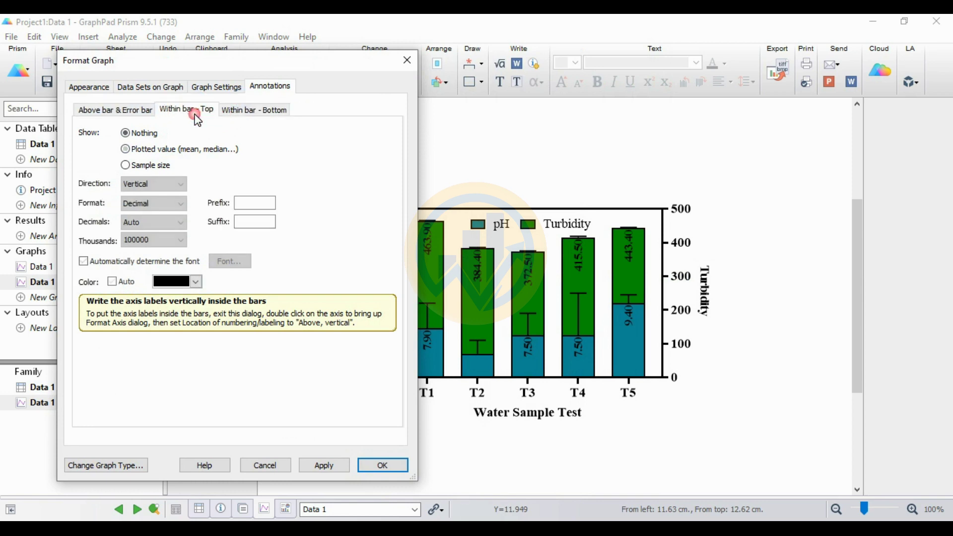
click(126, 149)
click(142, 281)
click(230, 261)
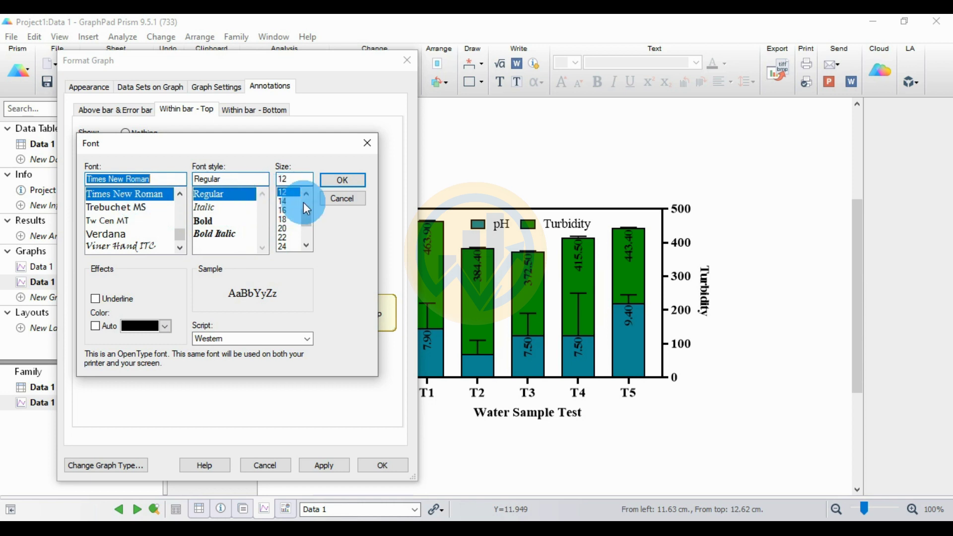
click(341, 181)
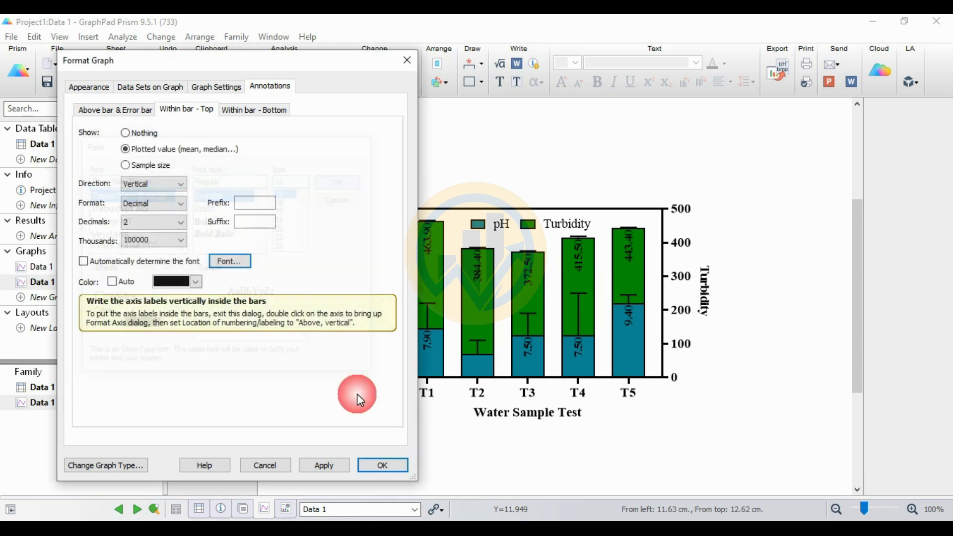
click(330, 466)
click(373, 466)
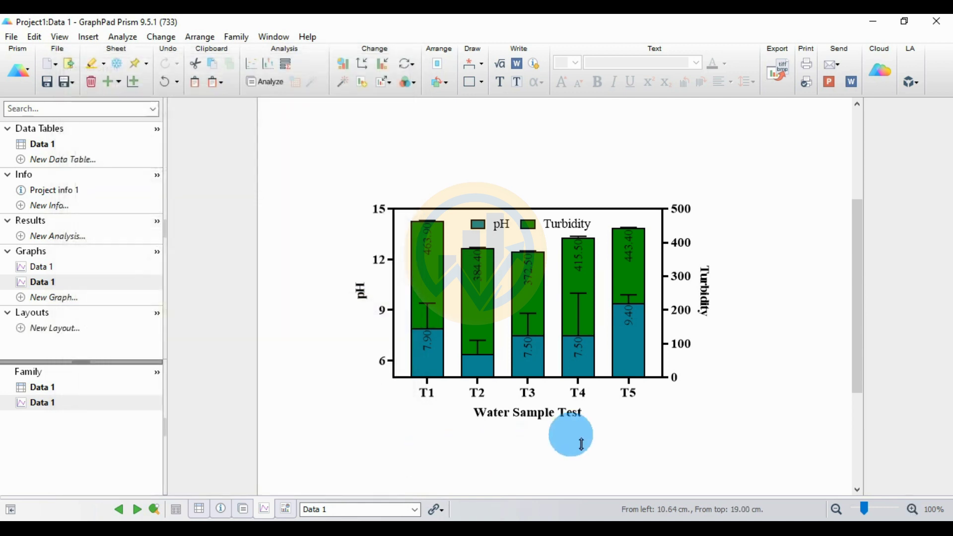
Make both legend entries, pH and Turbidity, bold
click(515, 220)
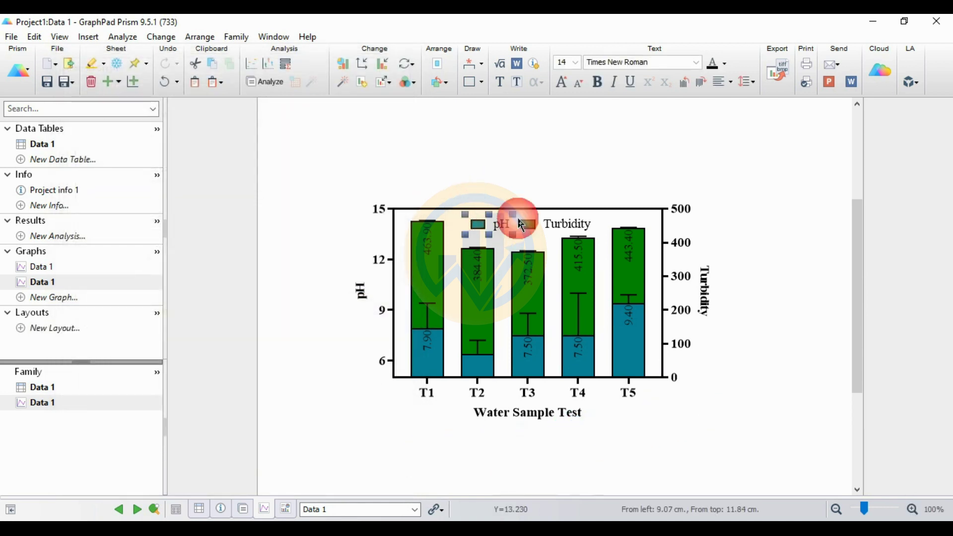
click(597, 82)
click(568, 223)
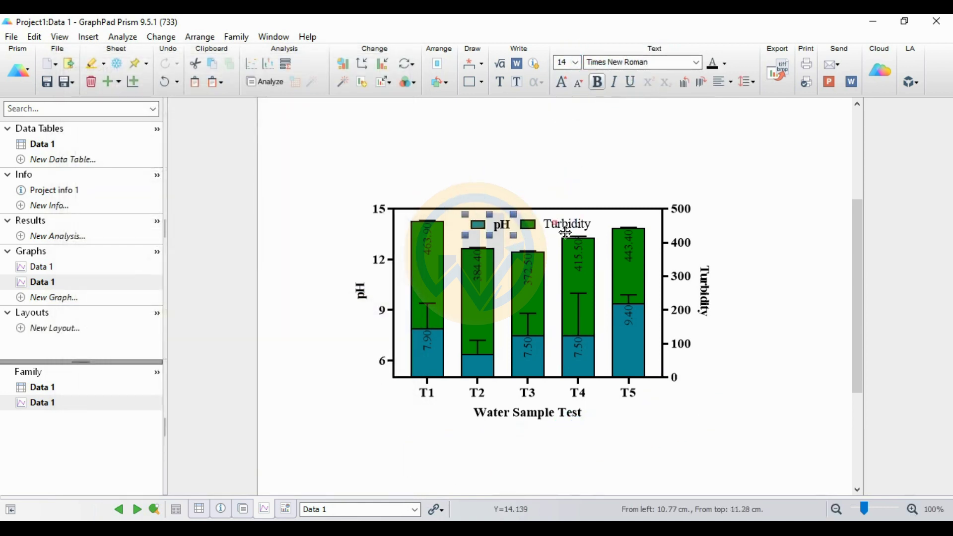
click(597, 82)
click(725, 174)
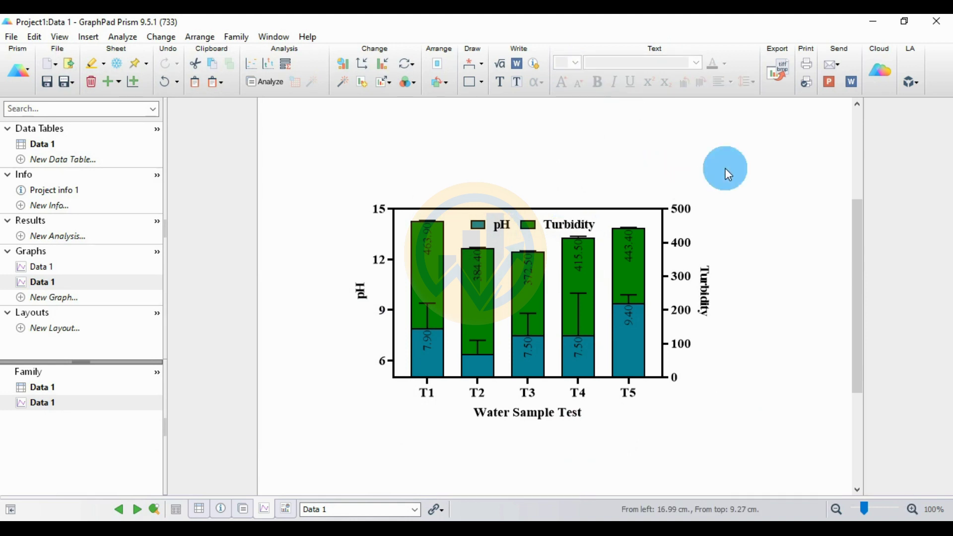
Resize the whole graph on the page using the Larger option
click(389, 81)
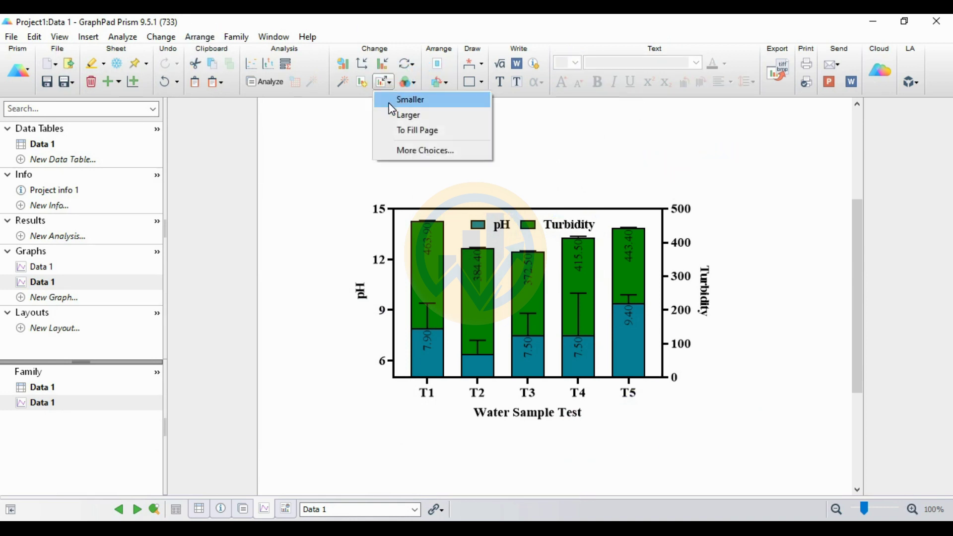
click(401, 116)
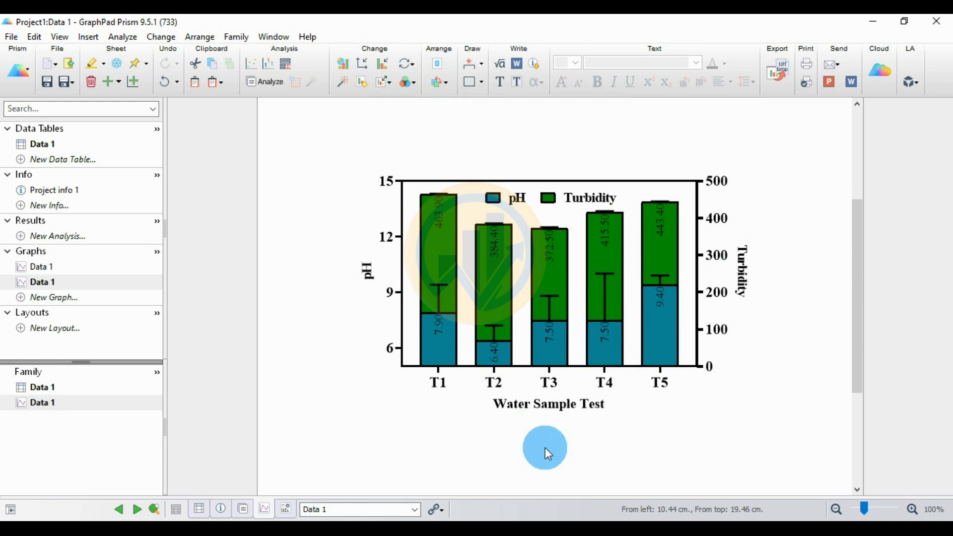
Make the vertical plotted-value annotations at the top within the bars bold and apply the graph format
mouse_move(610, 339)
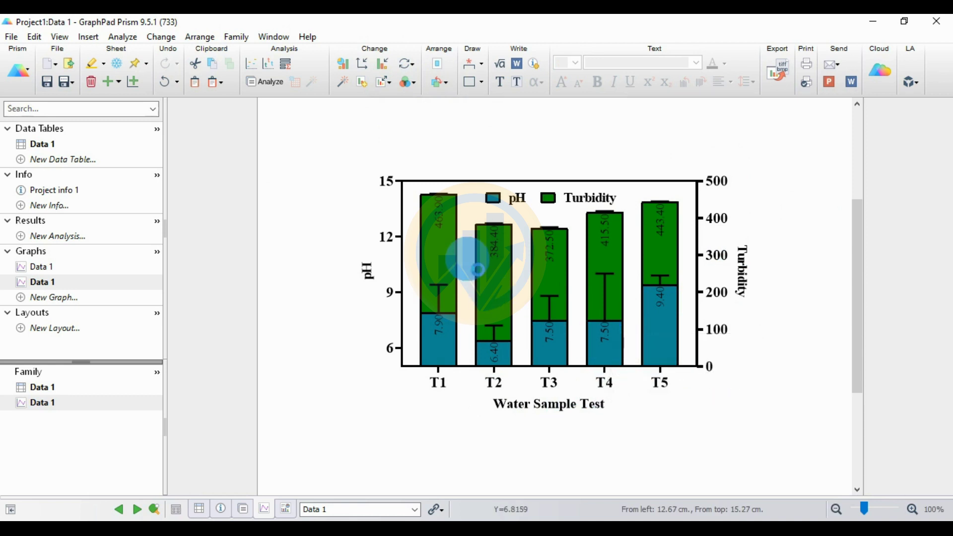
double_click(471, 263)
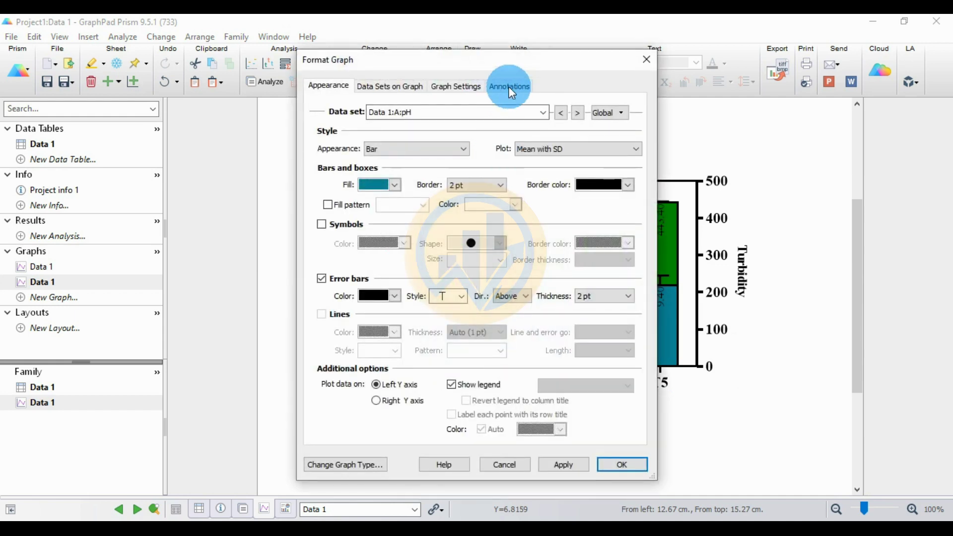
click(510, 88)
click(425, 109)
click(387, 148)
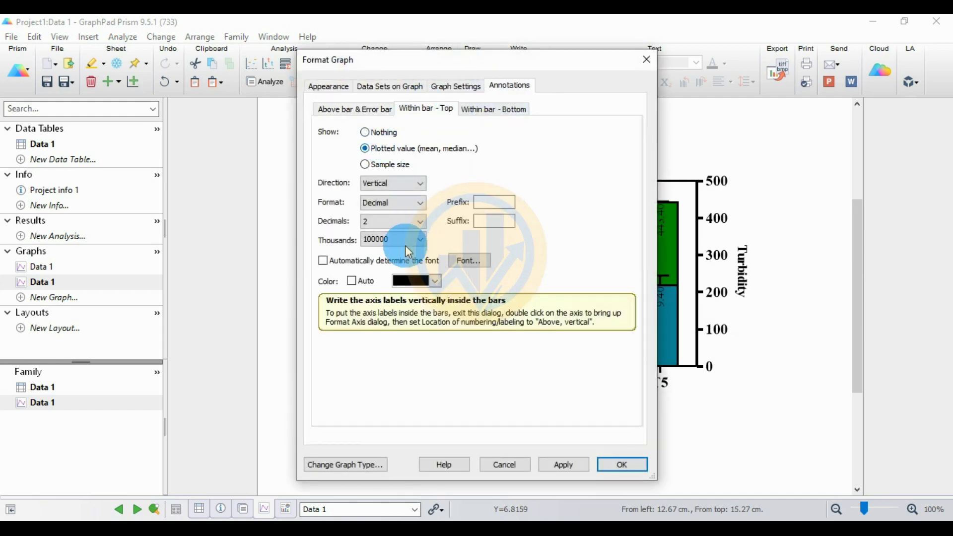
click(469, 260)
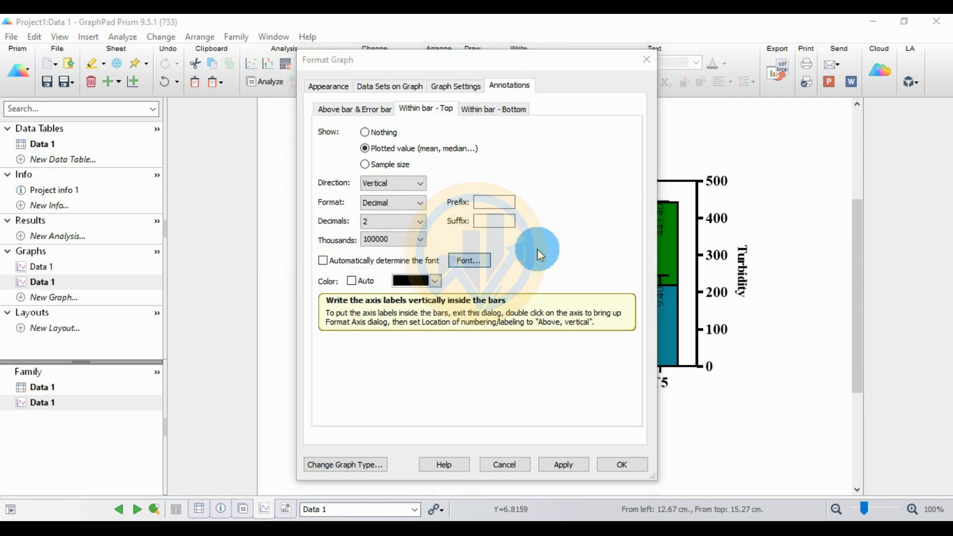
click(459, 218)
click(579, 179)
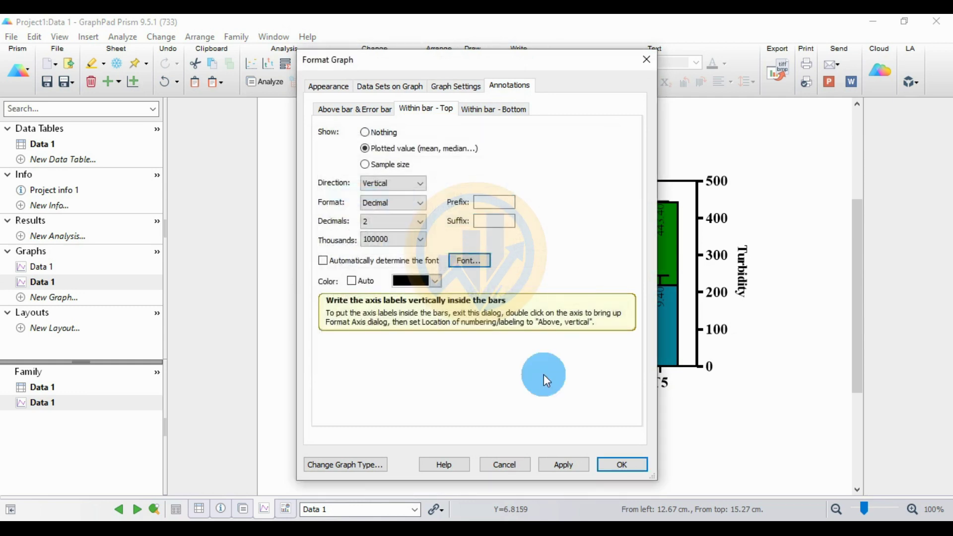
click(622, 464)
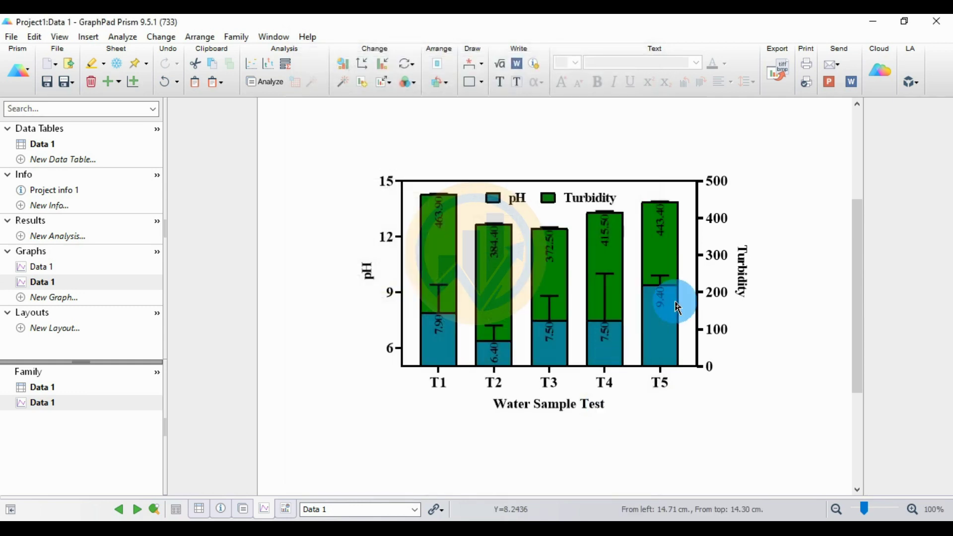